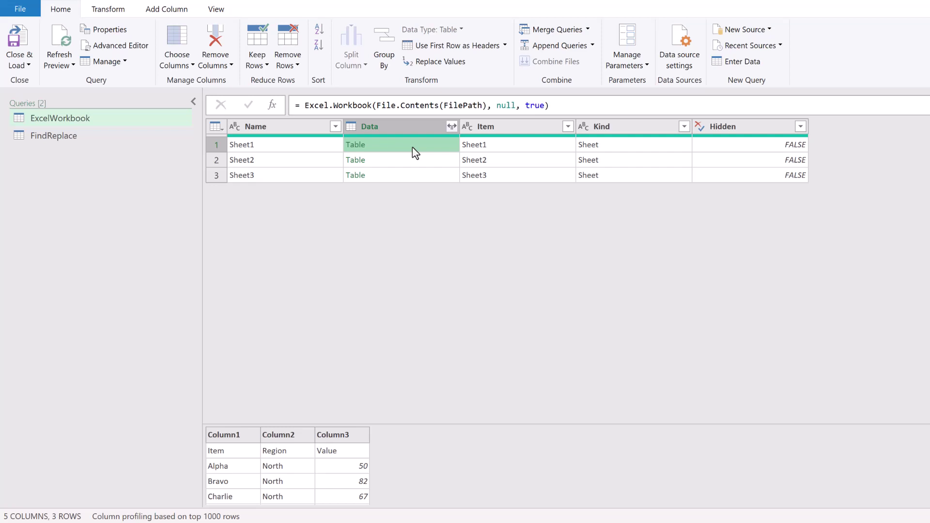
Step: Preview the Sheet2 and Sheet3 nested tables, then bring up the Data column's expand options
click(407, 165)
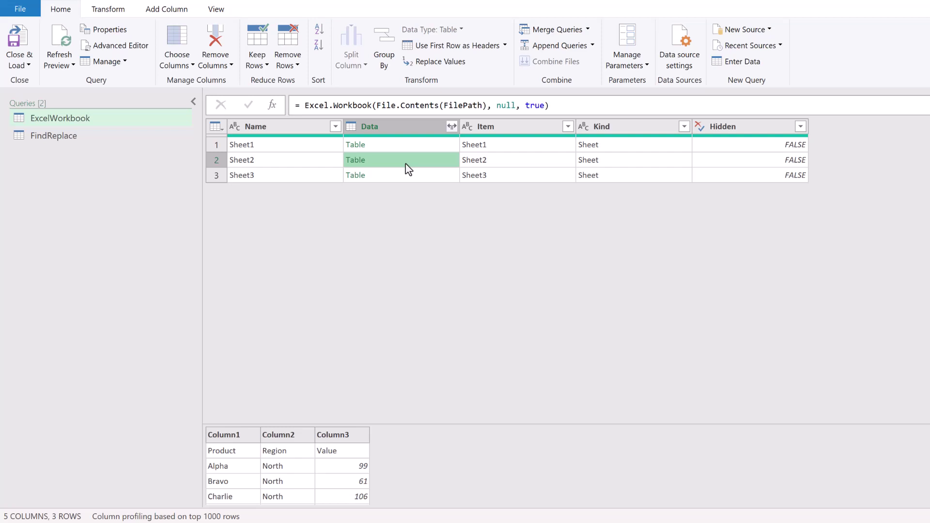
click(402, 177)
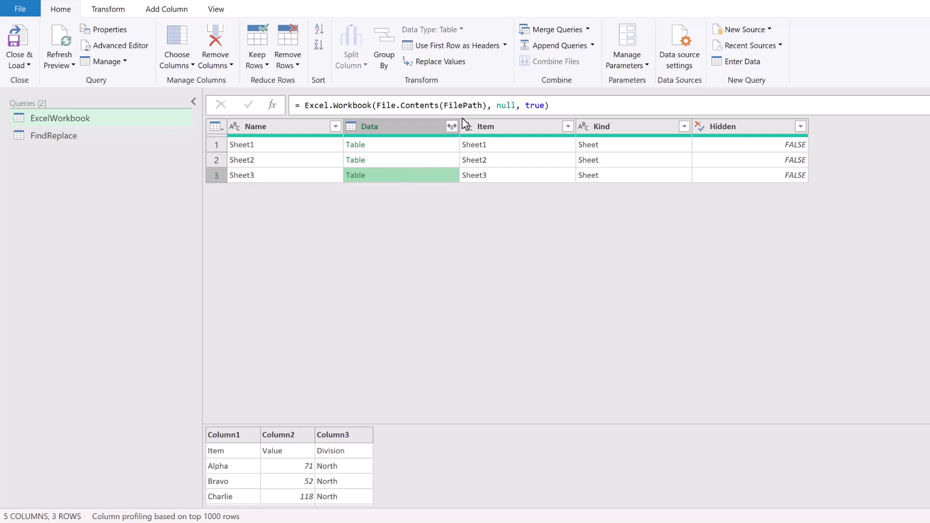
click(454, 127)
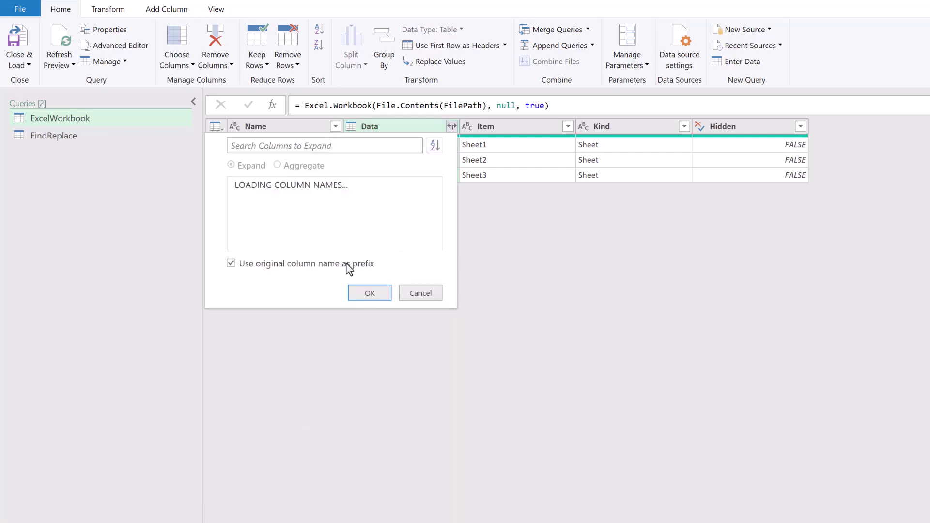
Step: Expand Data without column-name prefixes, review the mixed header rows, then delete the Expanded Data step
click(339, 266)
click(380, 315)
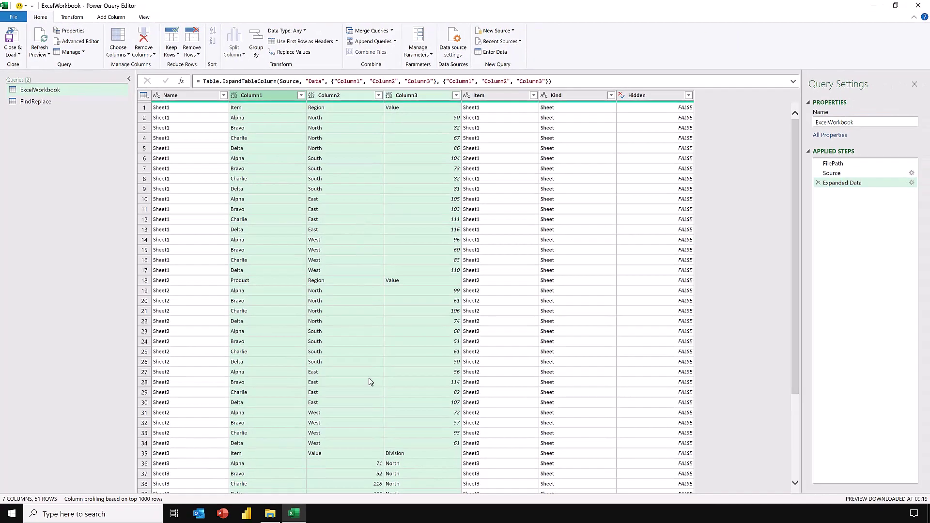
scroll(345, 405, down, 4)
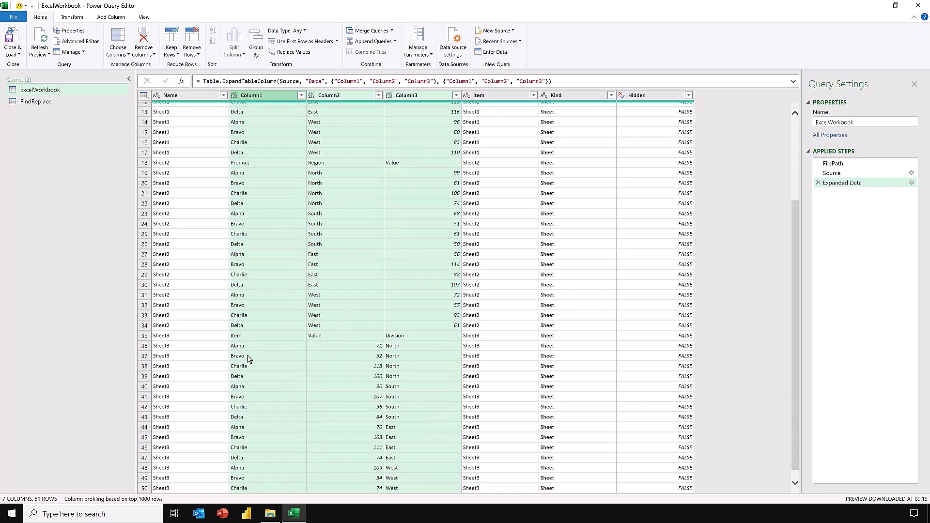
click(818, 182)
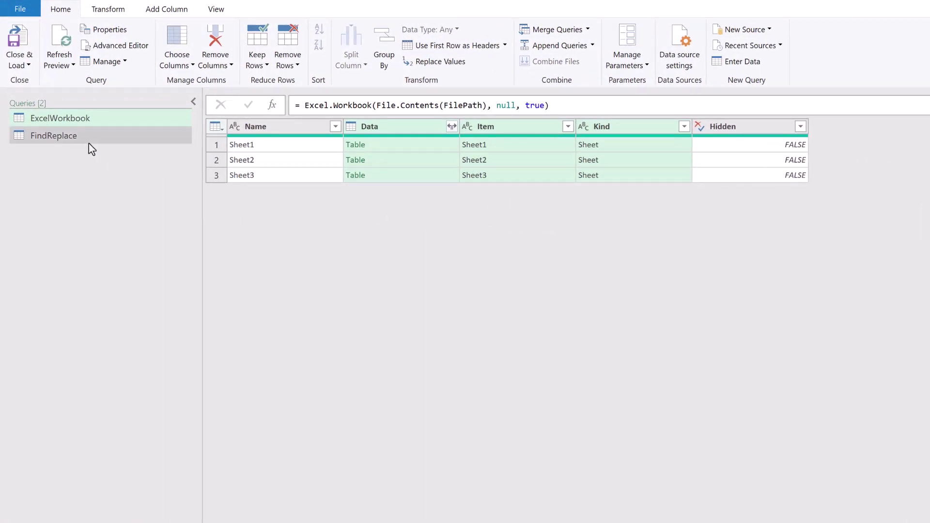
Step: Review the FindReplace table, then preview the Sheet1, Sheet2 and Sheet3 nested tables in ExcelWorkbook
click(74, 136)
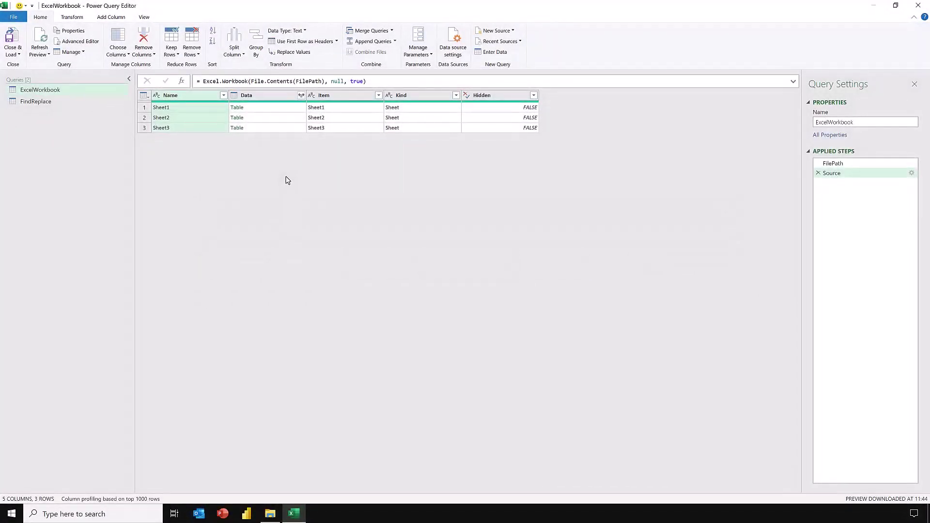
click(280, 109)
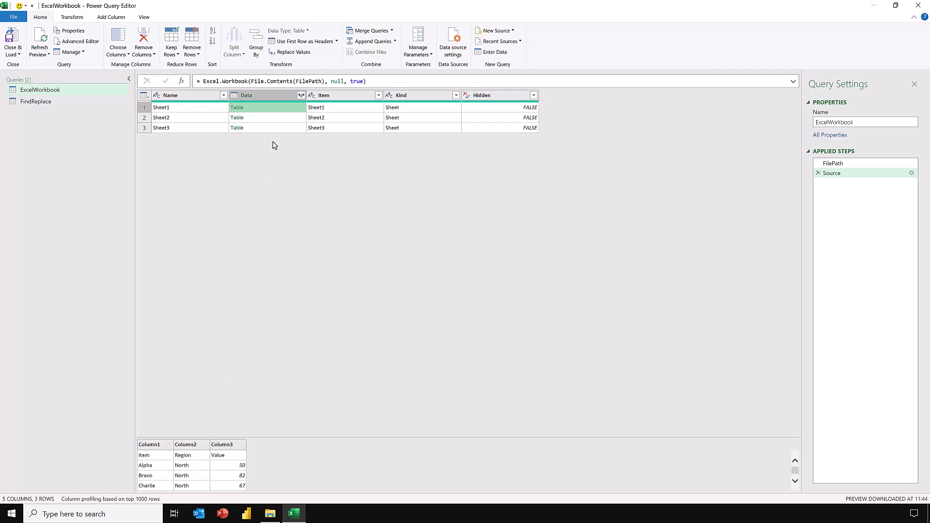
click(265, 121)
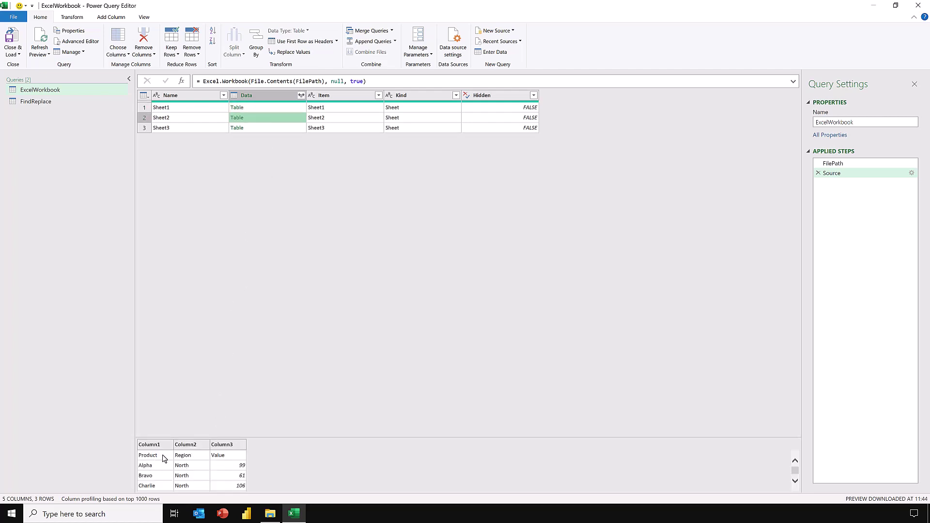
click(274, 130)
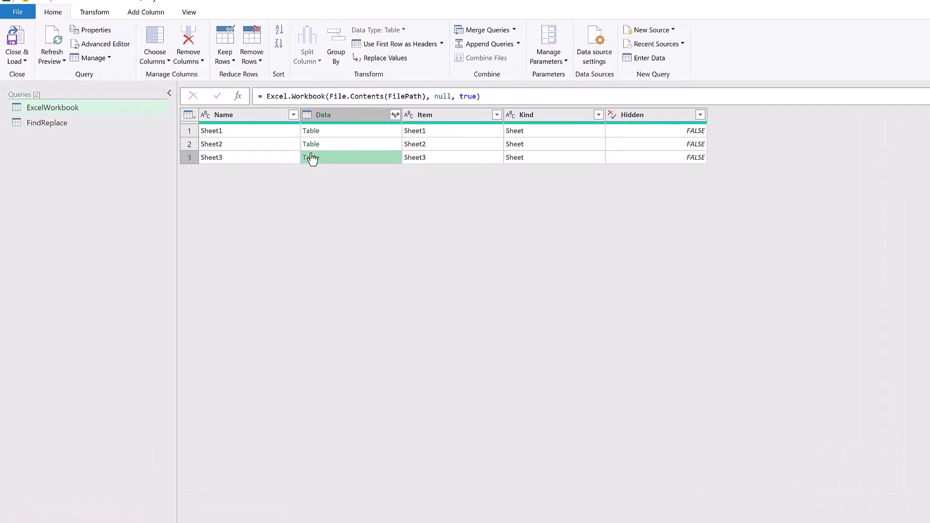
Step: Add a custom step after Source and start typing 'tabletra' before Source in its formula
click(270, 104)
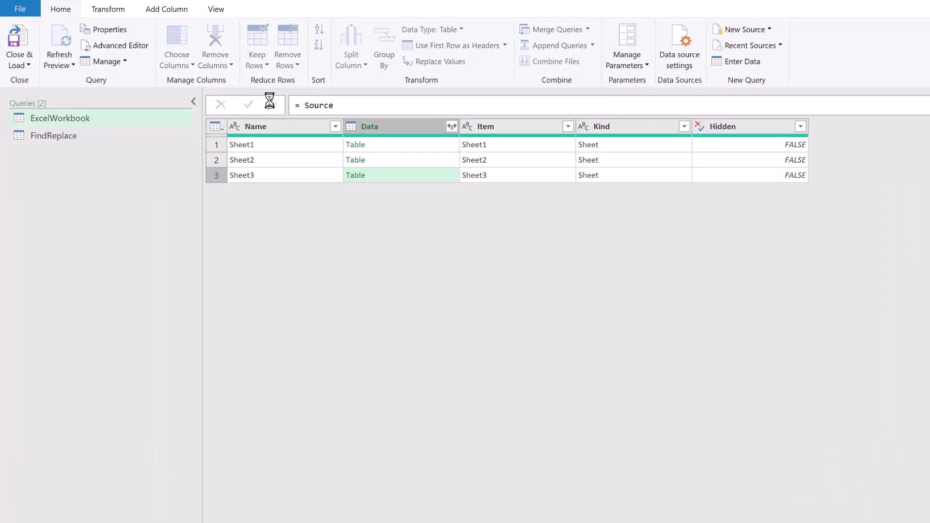
click(301, 105)
drag(301, 105, 333, 106)
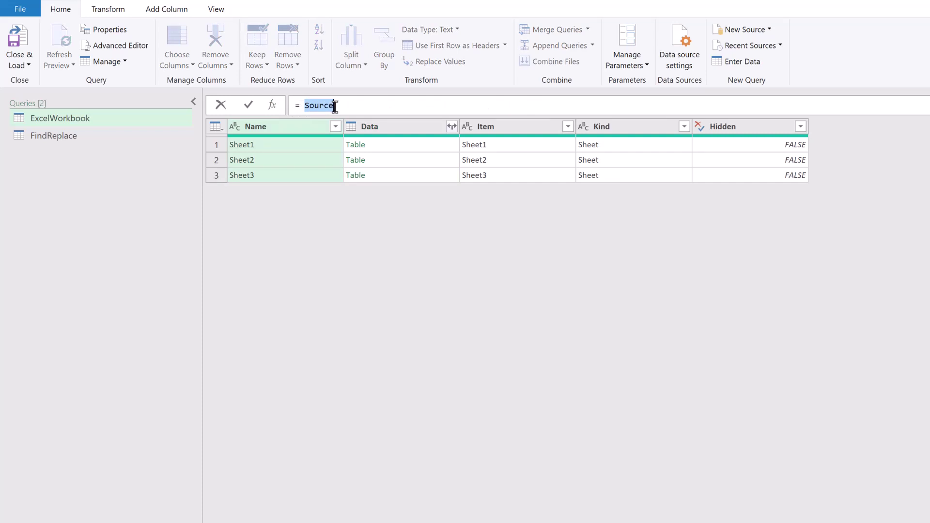
click(302, 104)
text(tabletra)
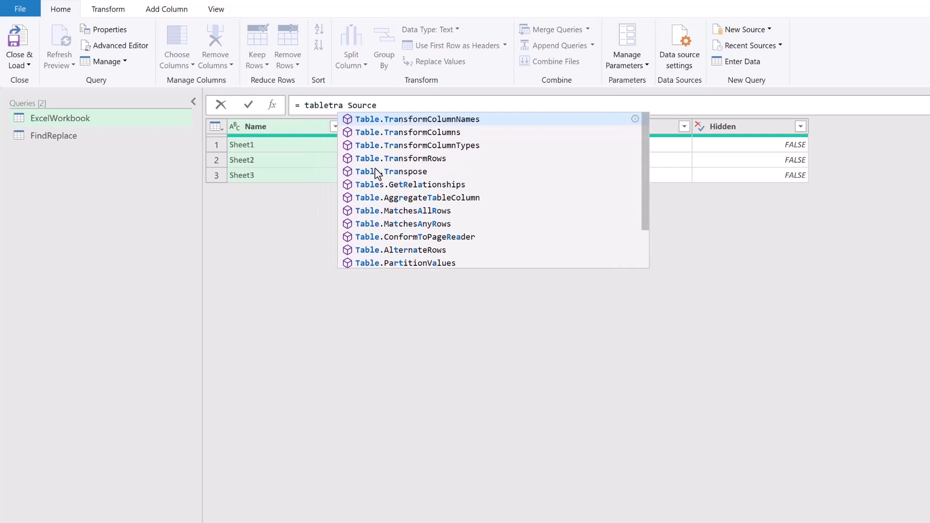
Step: Begin the formula as Table.TransformColumns(Source, {{"Data", targeting the Data column
key(Down)
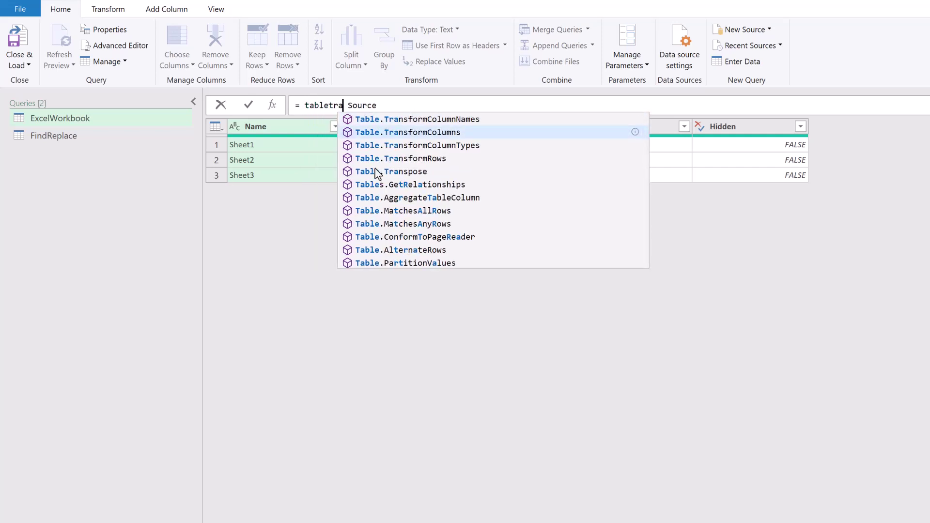
key(Tab)
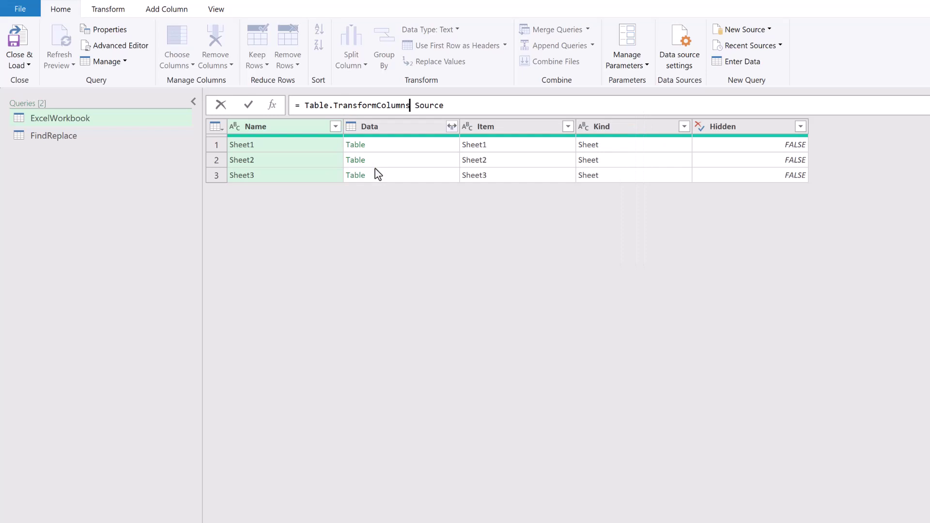
text(()
key(Delete)
key(Delete)
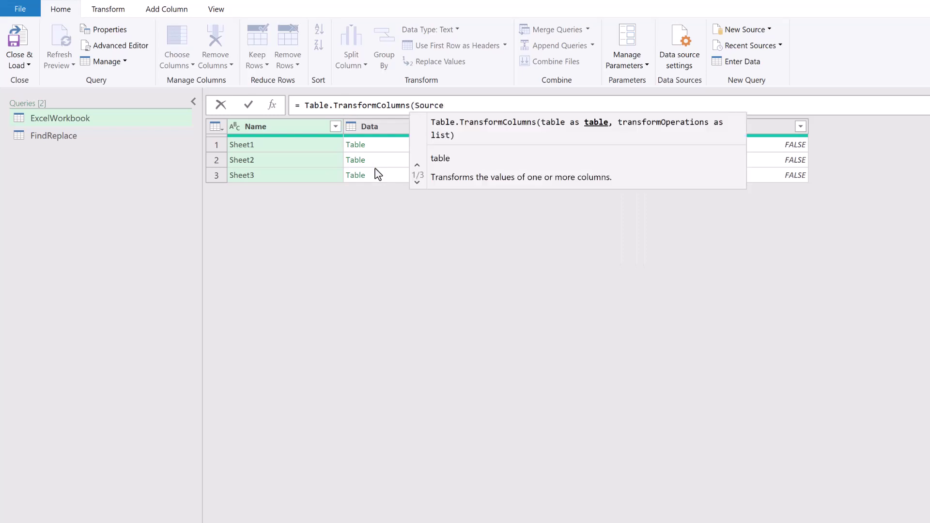
key(Right)
key(Right)
key(Right)
key(Right)
key(Right)
key(Right)
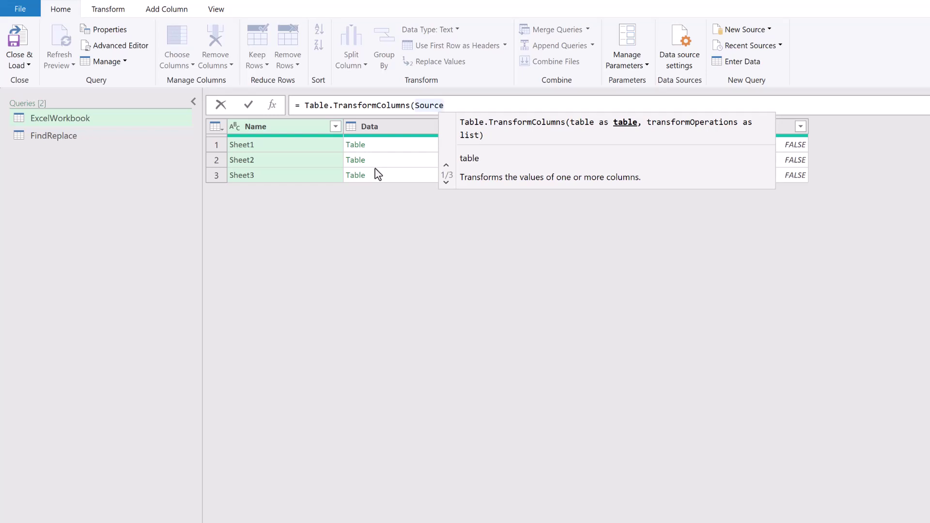
text(,)
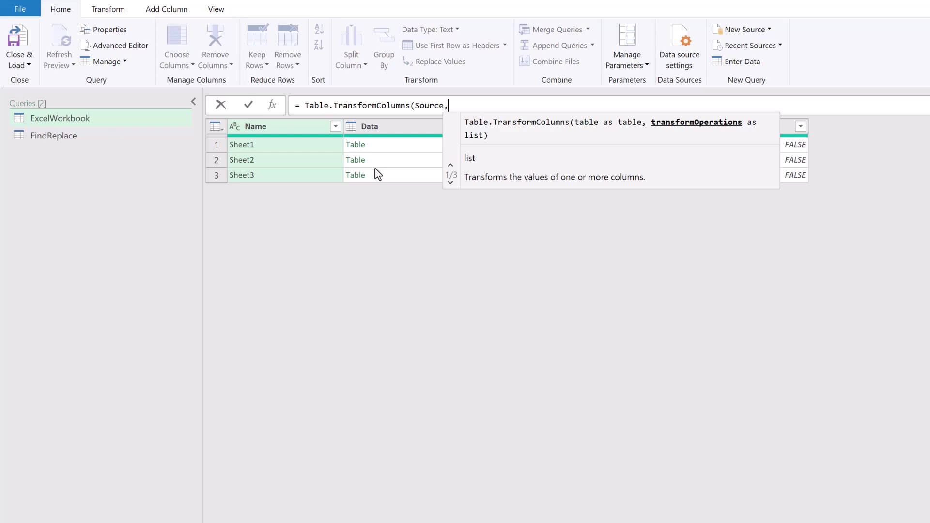
text({})
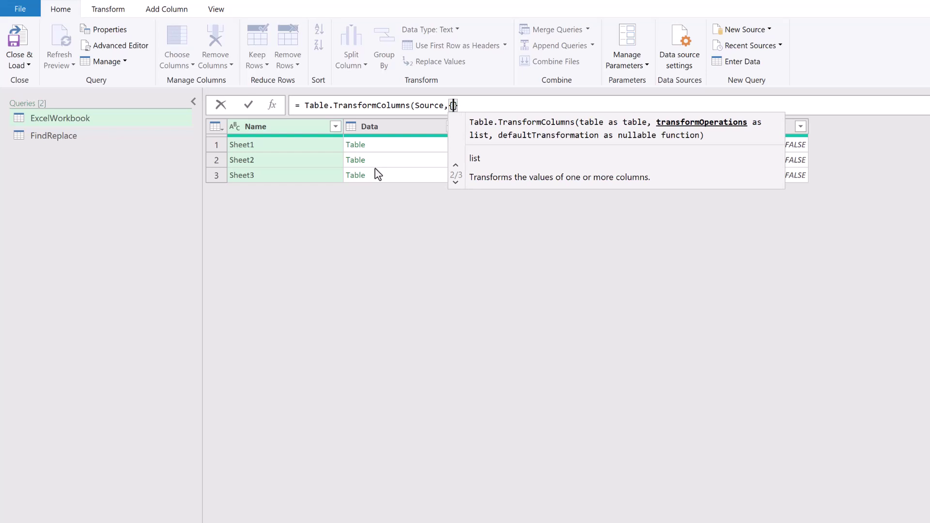
text({)
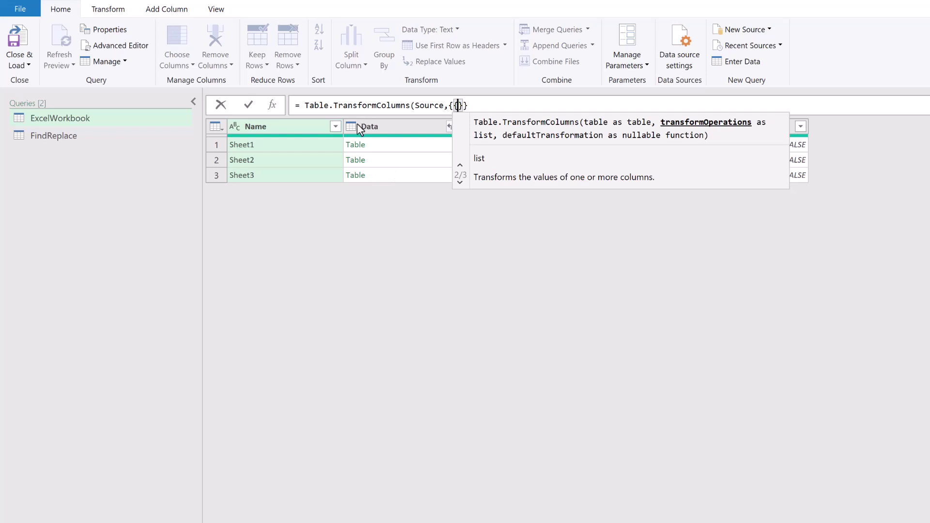
text("Data)
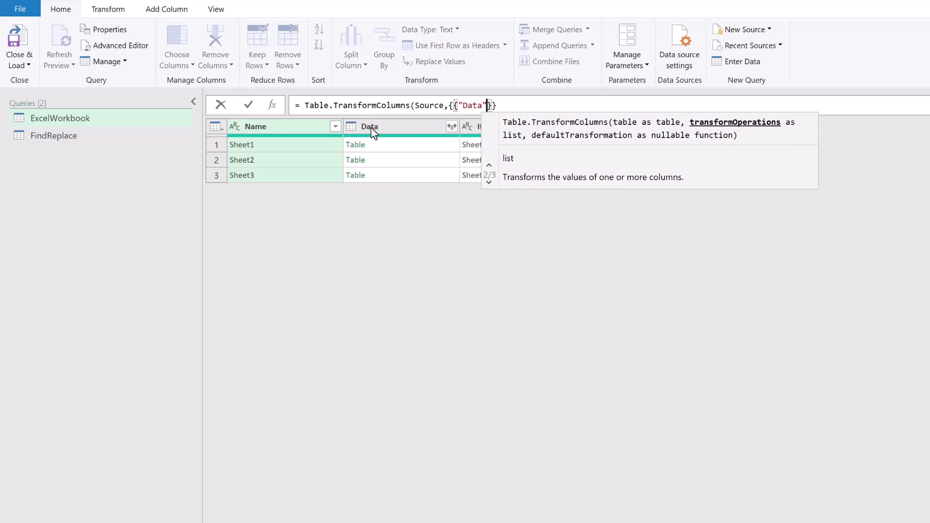
text(",)
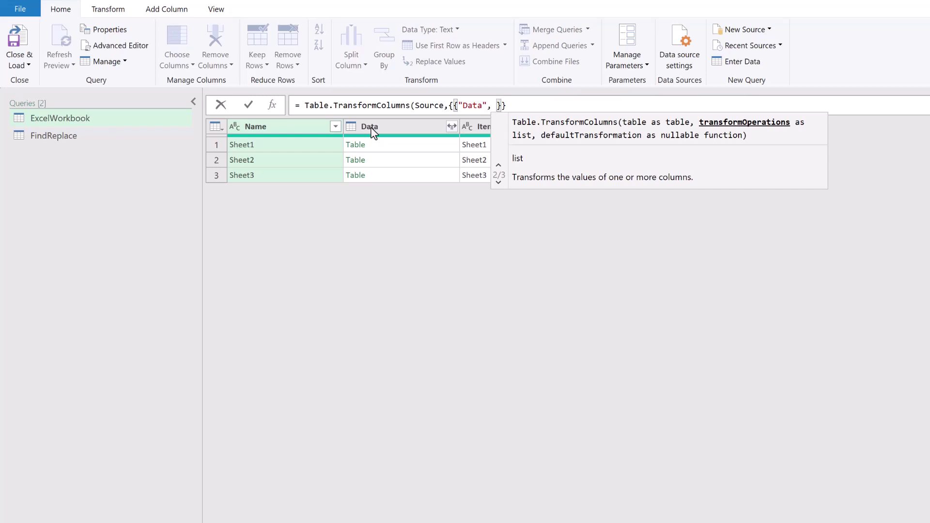
Step: Complete it with each Table.PromoteHeaders(_), type table and commit the step
text(each)
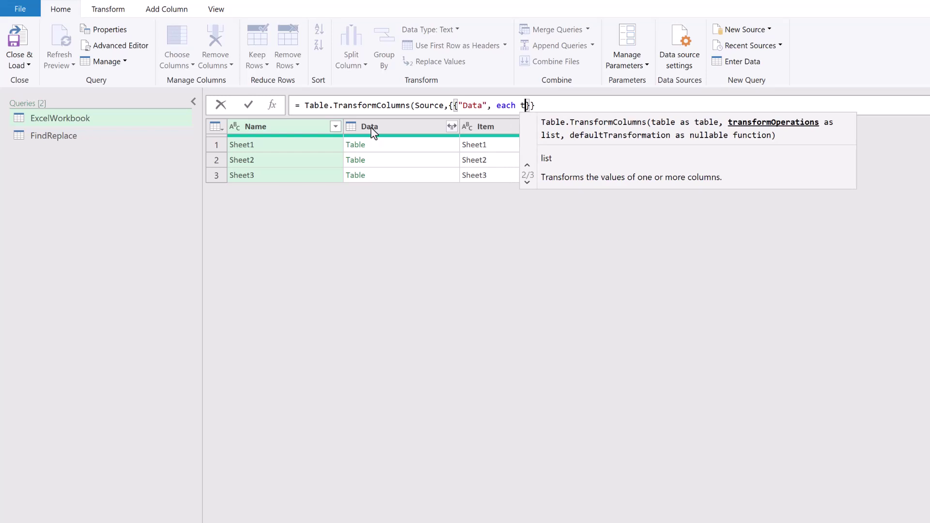
text(tablepro)
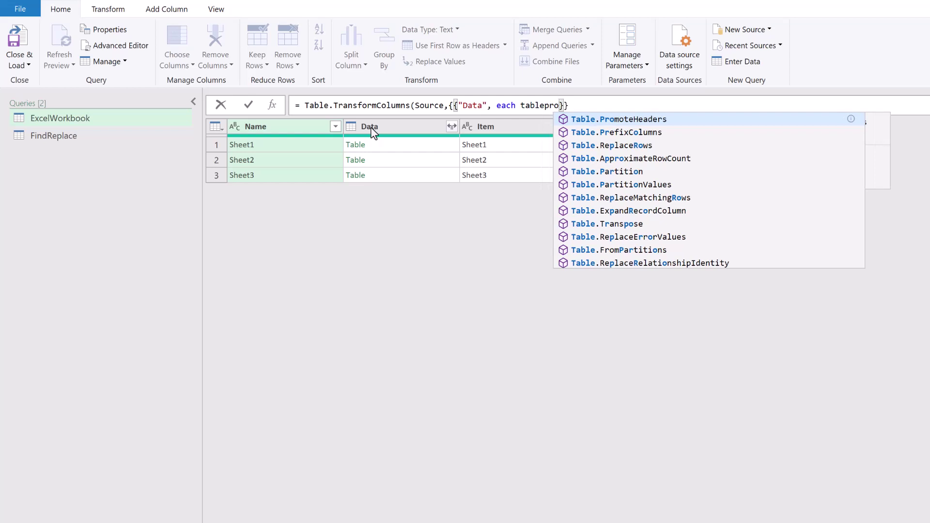
key(Tab)
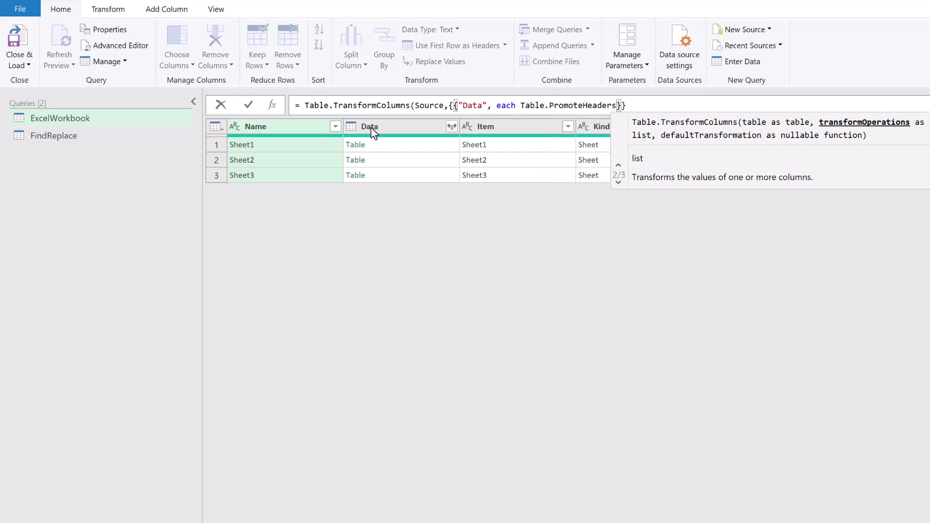
text(()
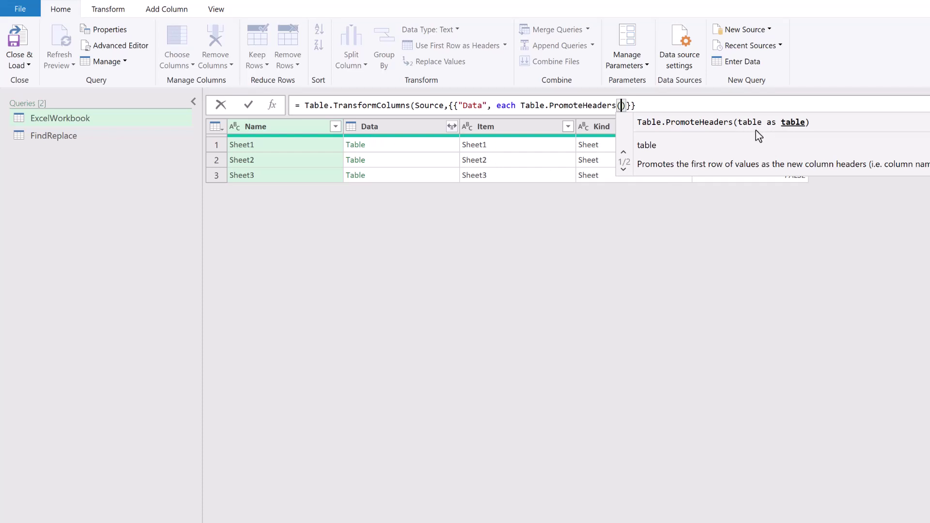
text(_)
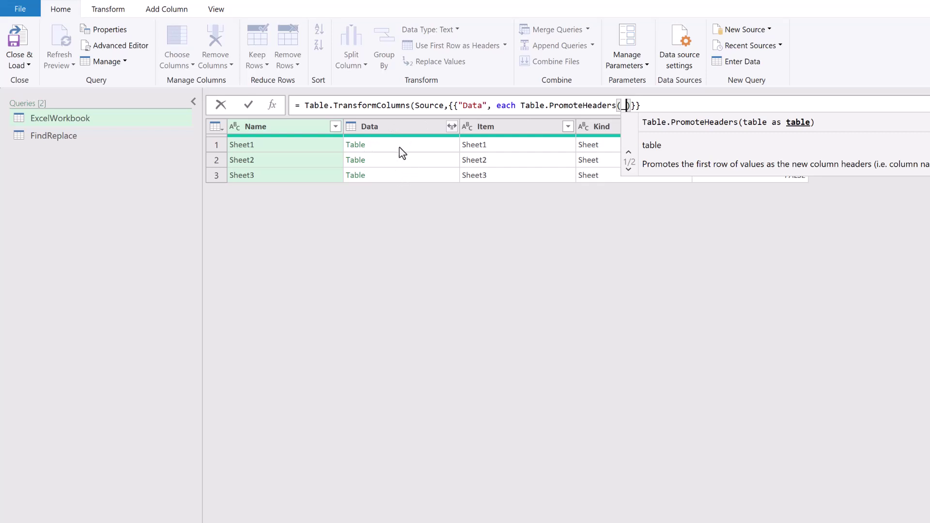
text(, )
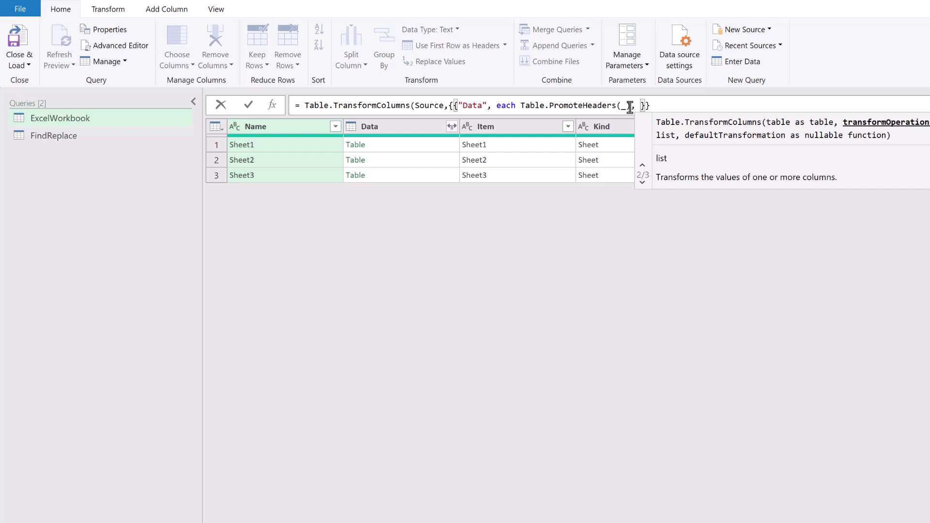
text(type )
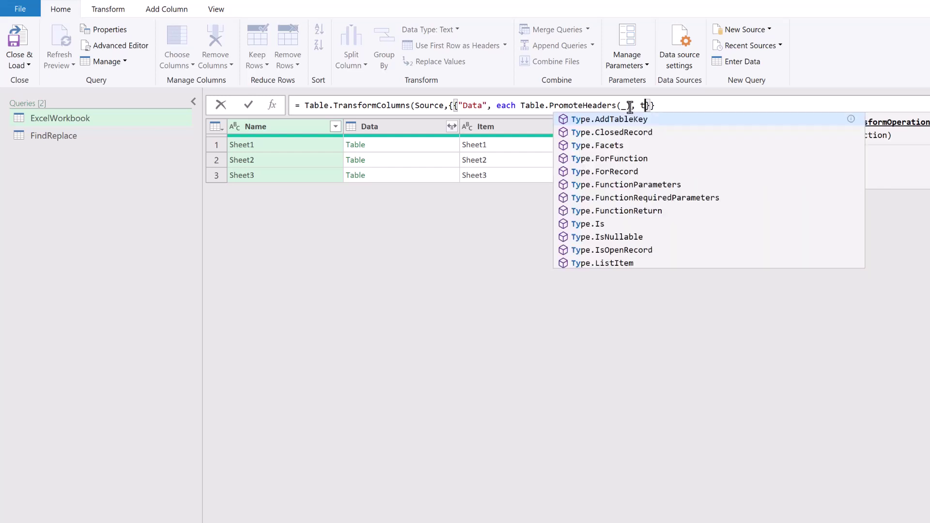
text(table}})
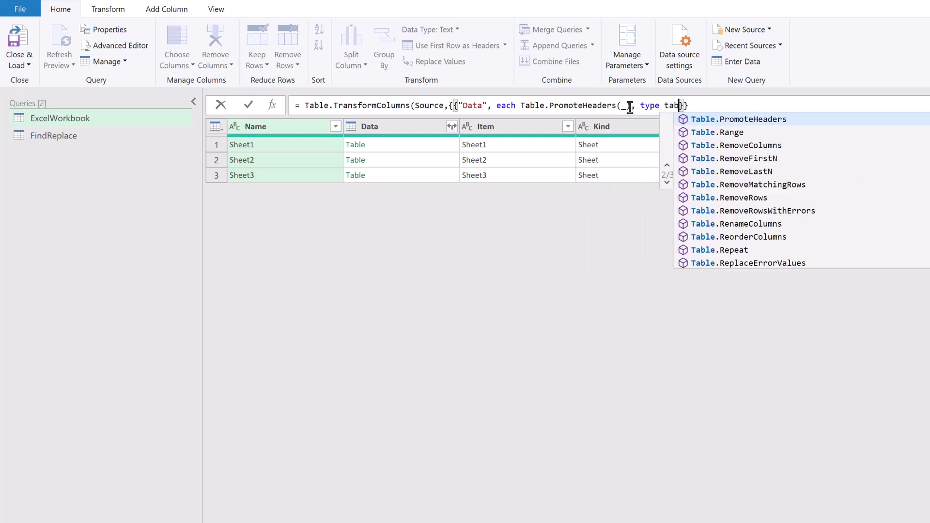
text())
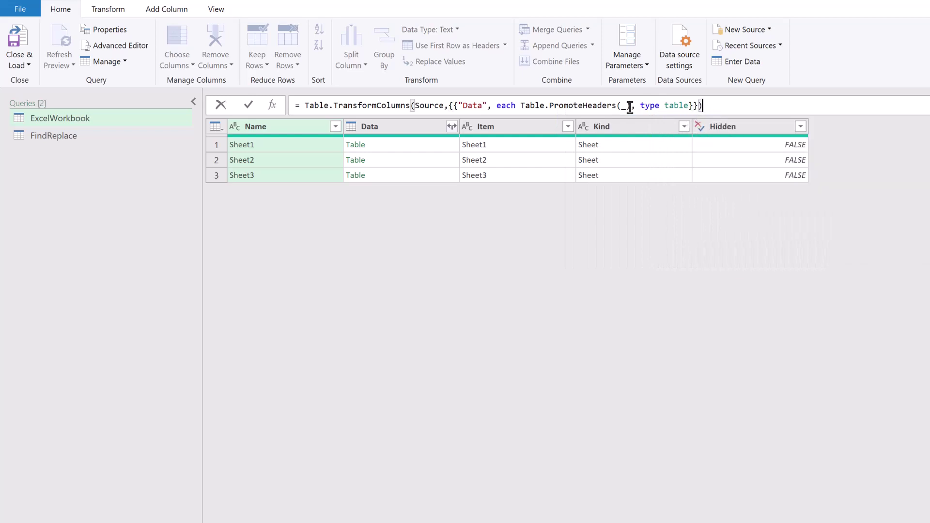
key(Return)
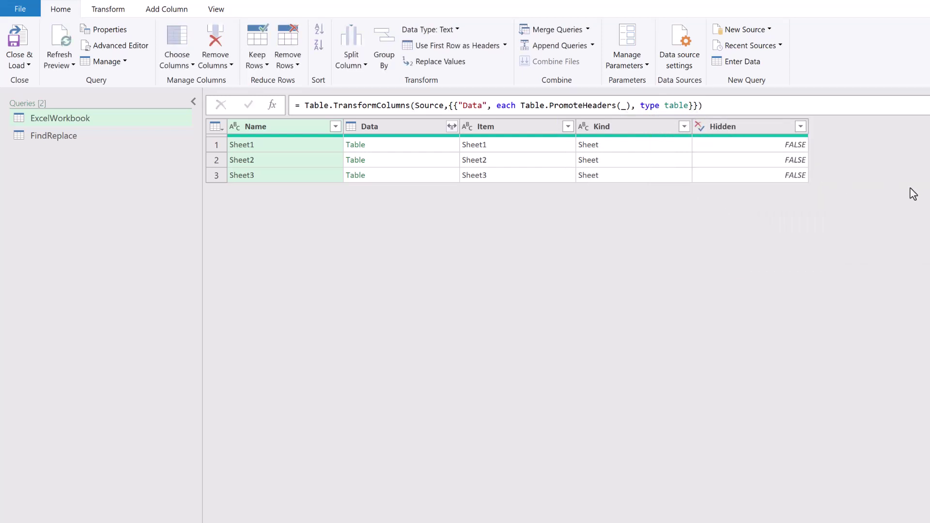
click(402, 152)
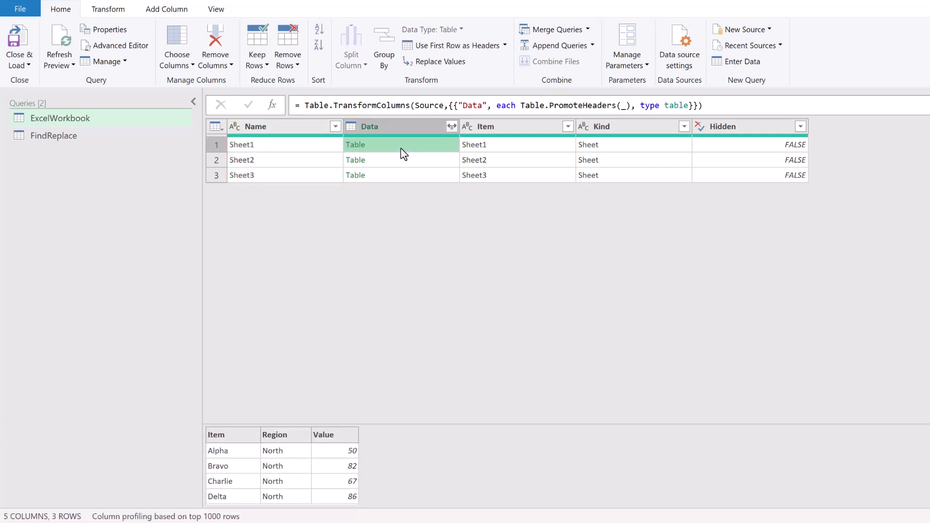
click(400, 158)
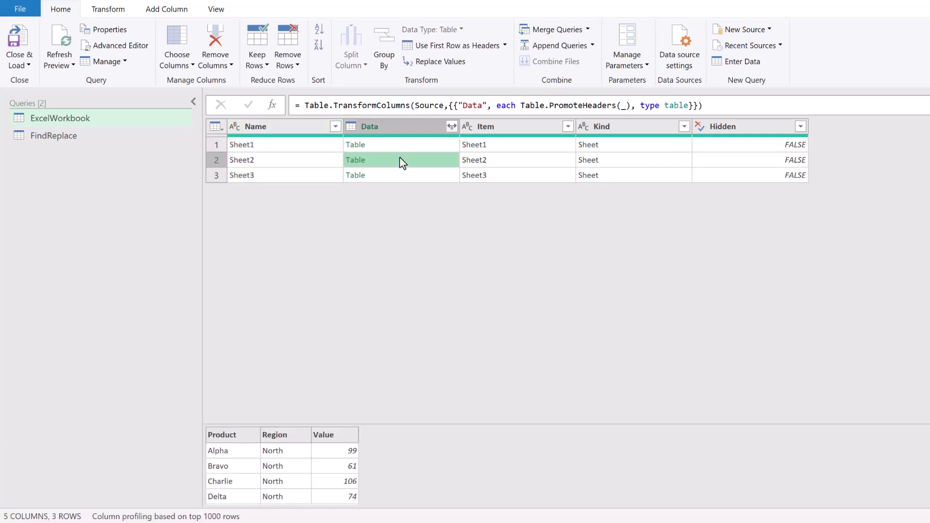
click(400, 176)
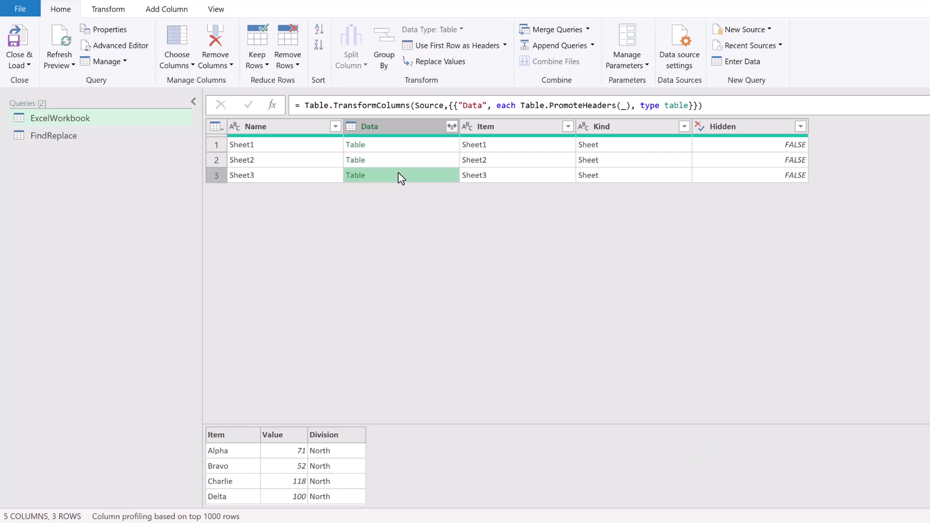
click(405, 147)
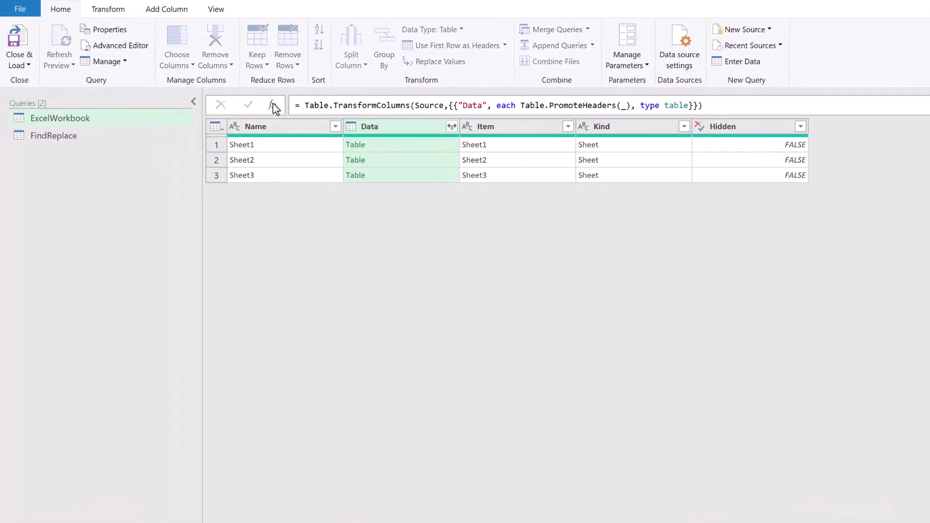
Step: Add a new step and start its formula with Table.TransformColumns( before Custom1
click(272, 105)
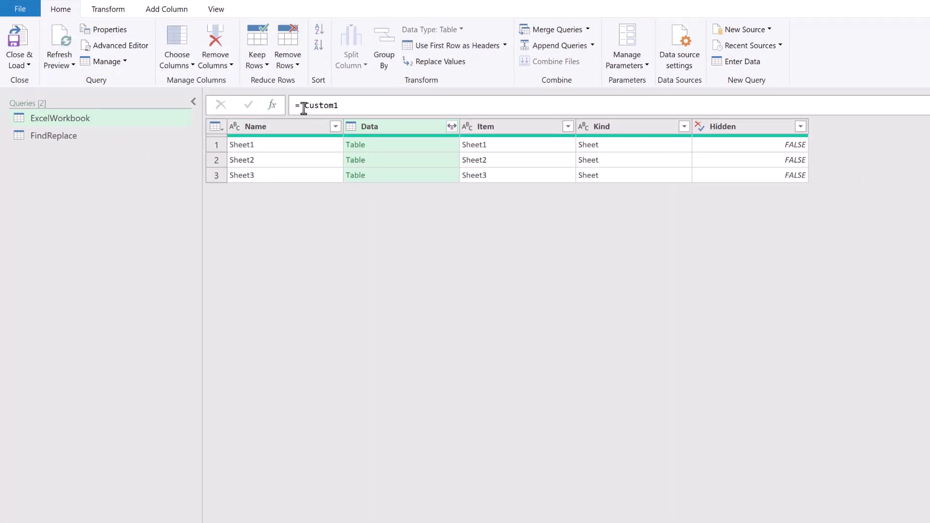
drag(304, 106, 341, 111)
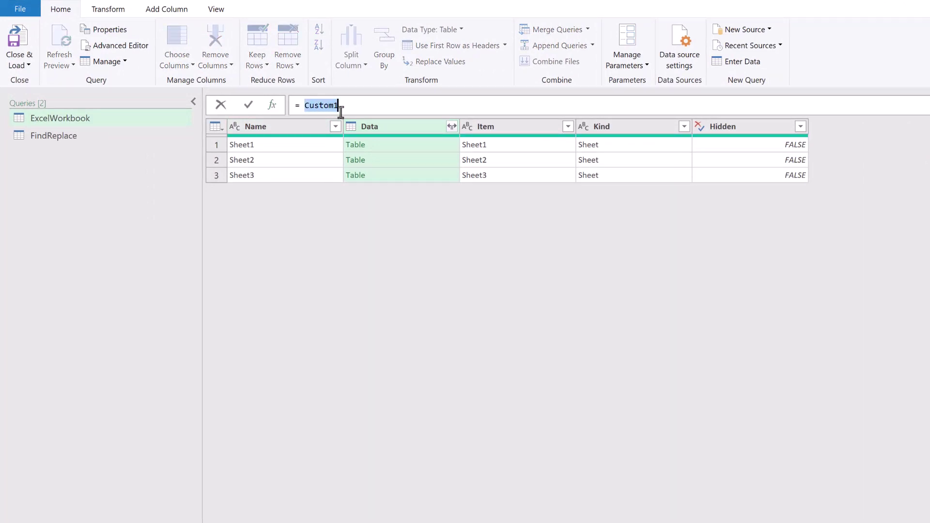
click(304, 107)
text(Tabletr)
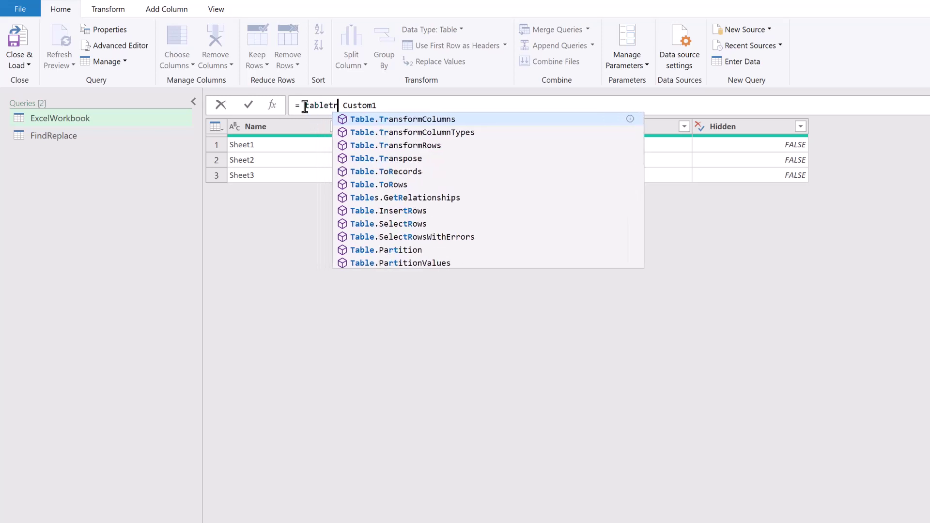
key(Tab)
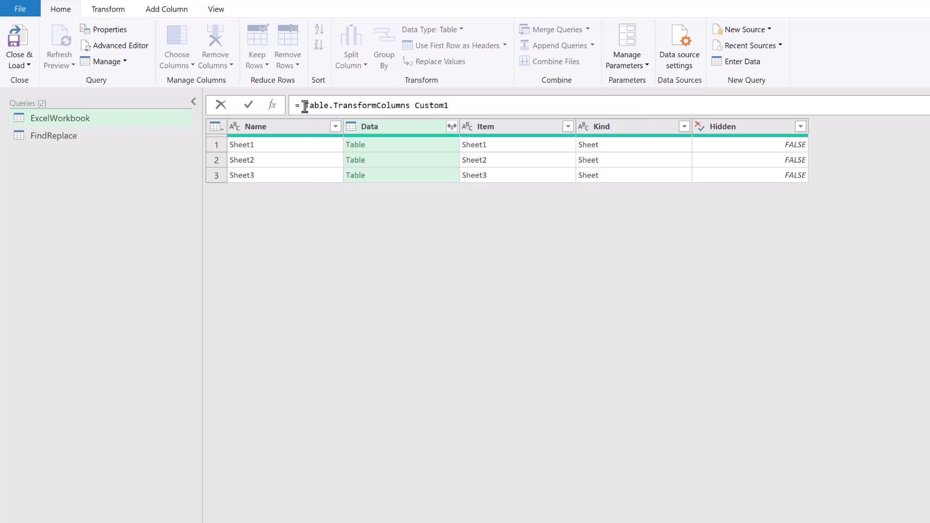
key(Delete)
text(()
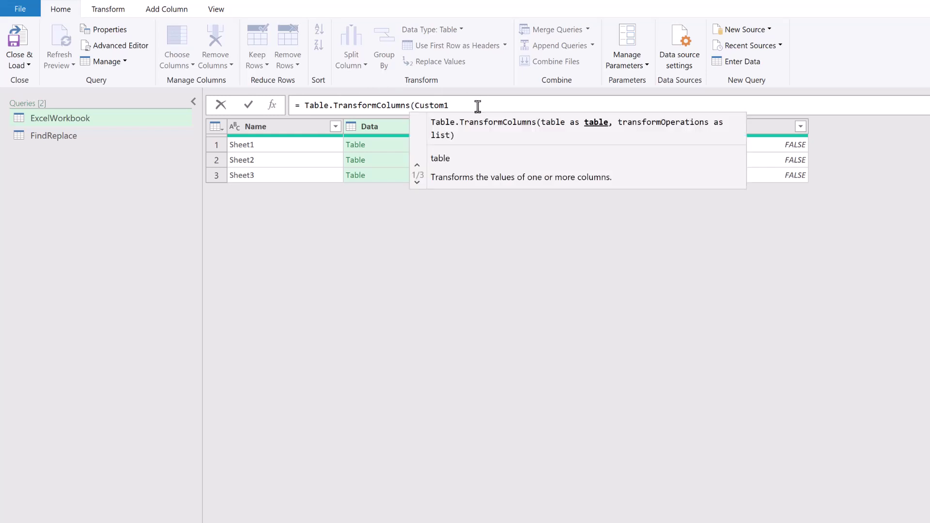
Step: Extend the formula to Table.TransformColumns(Custom1, {{"Data", each Table.RenameColumns
double_click(422, 104)
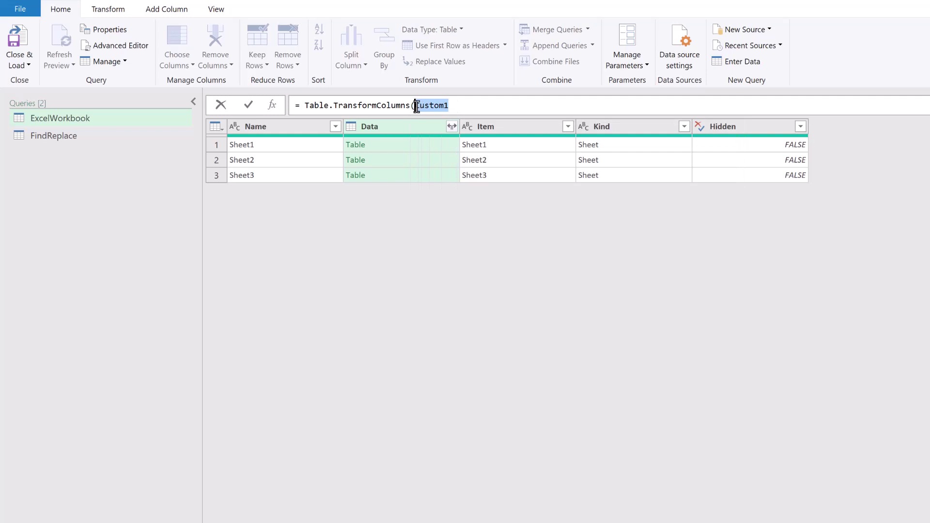
click(461, 109)
text(,)
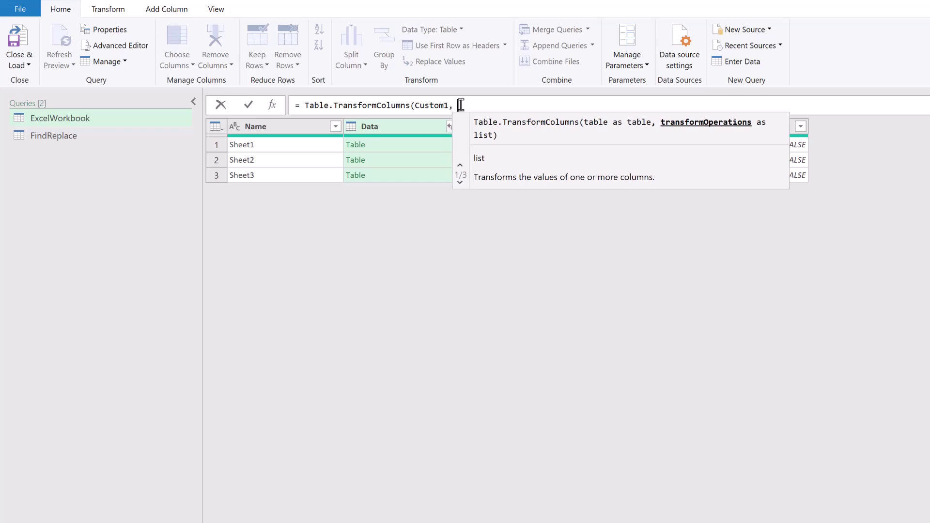
text({{)
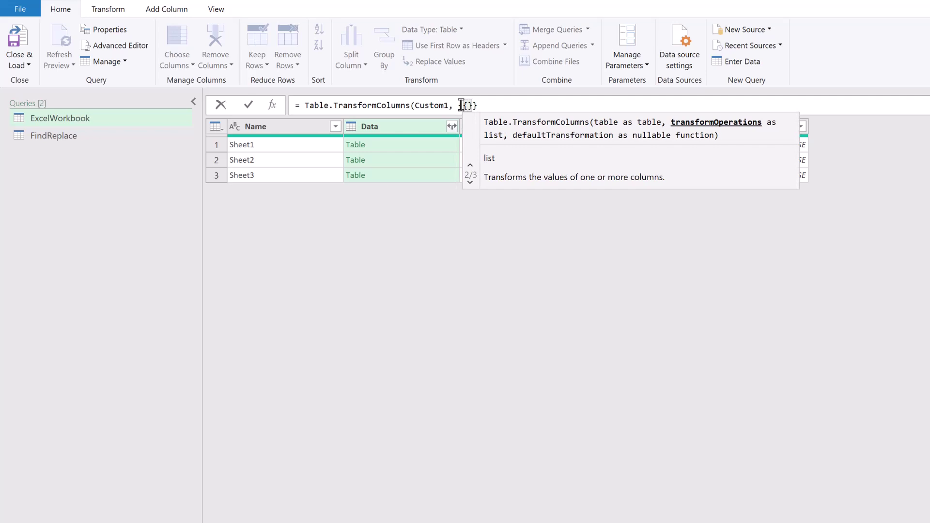
text("Data)
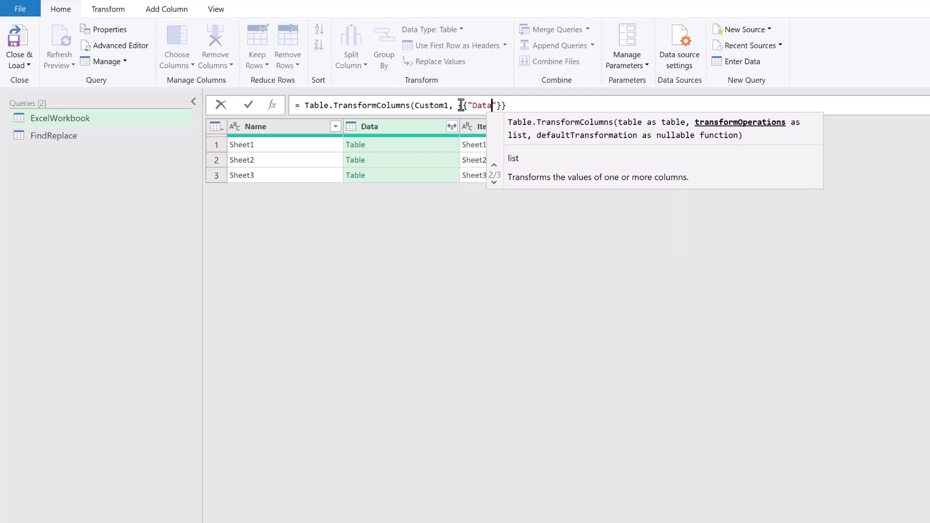
text(")
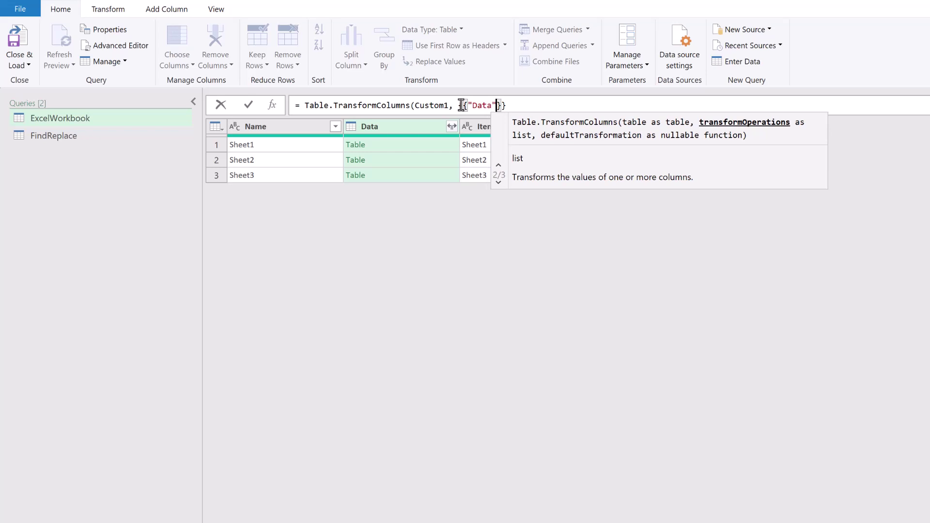
text(,)
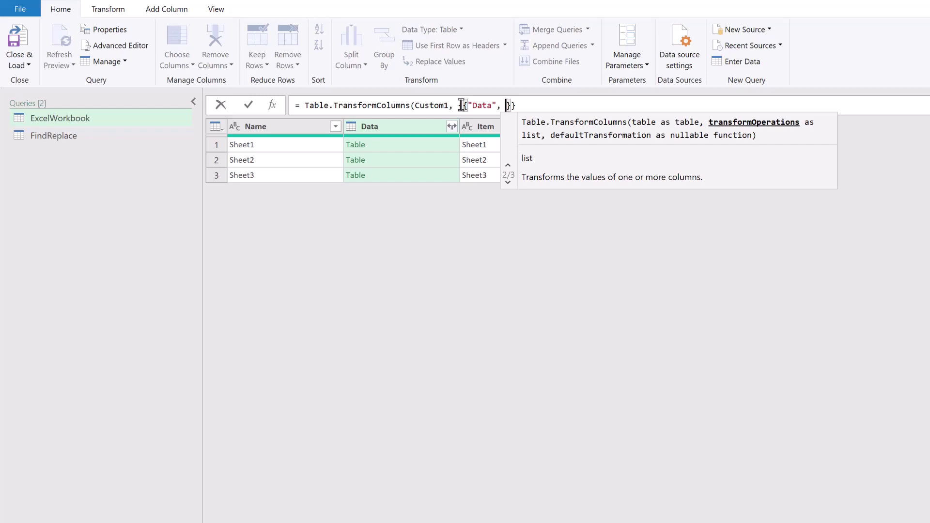
text(each )
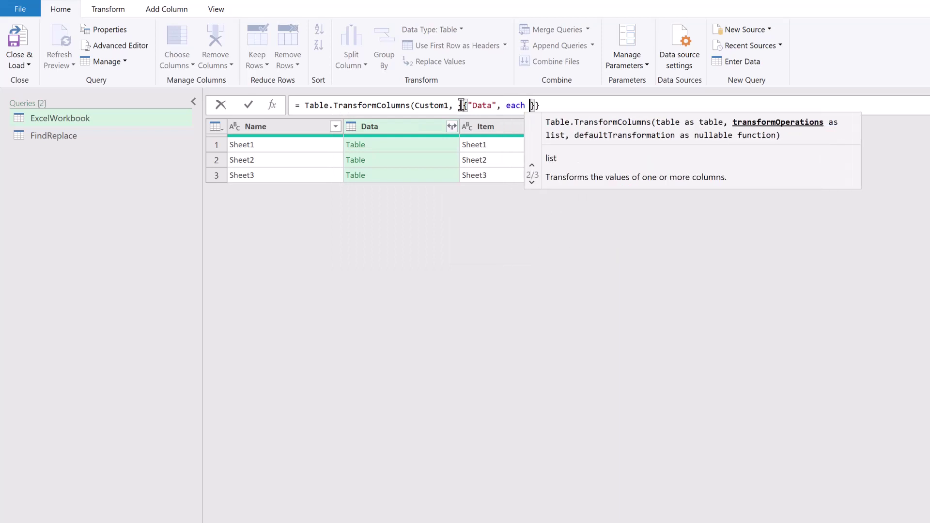
text(table)
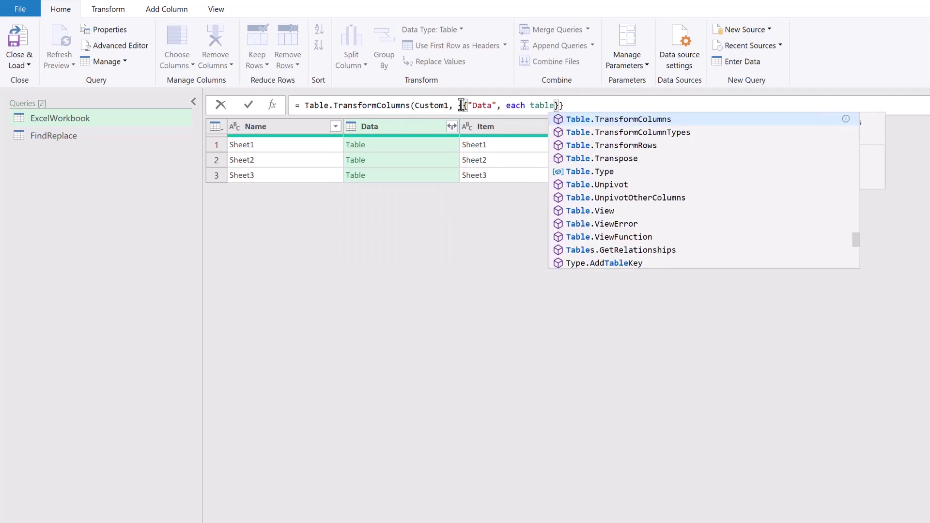
text(re)
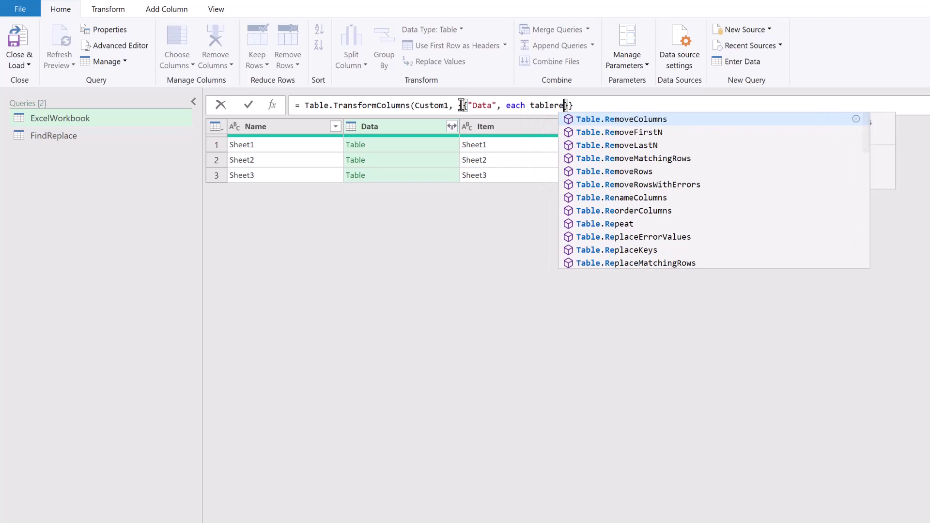
text(n)
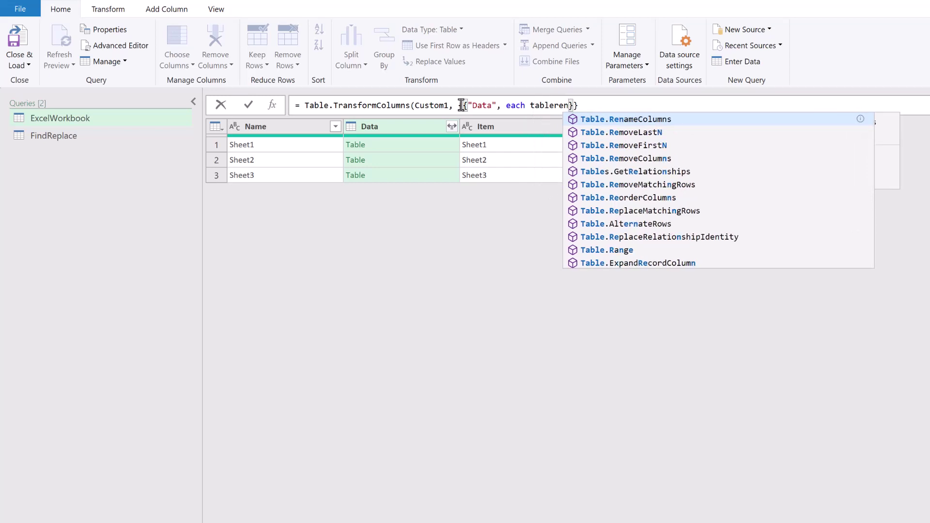
key(Tab)
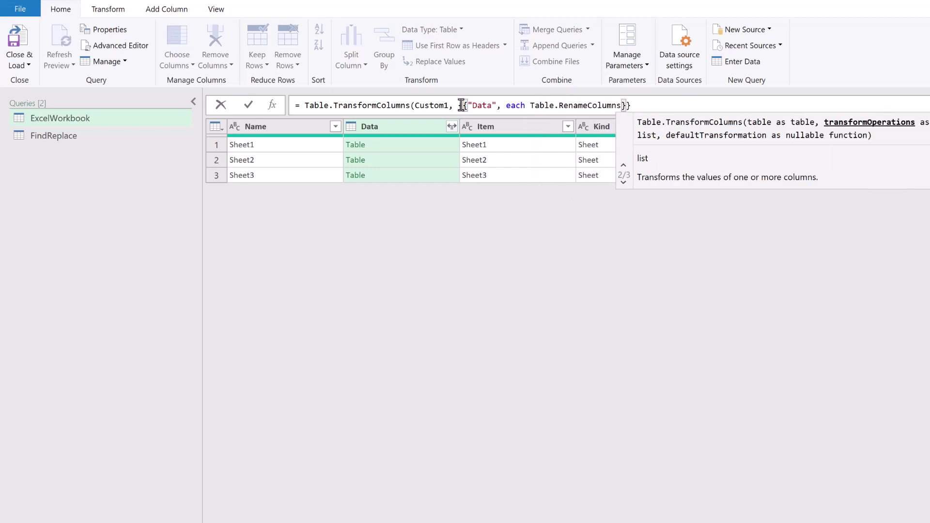
Step: Finish with Table.RenameColumns(_, {{"Product","Item"}}), type table and commit the formula
text(()
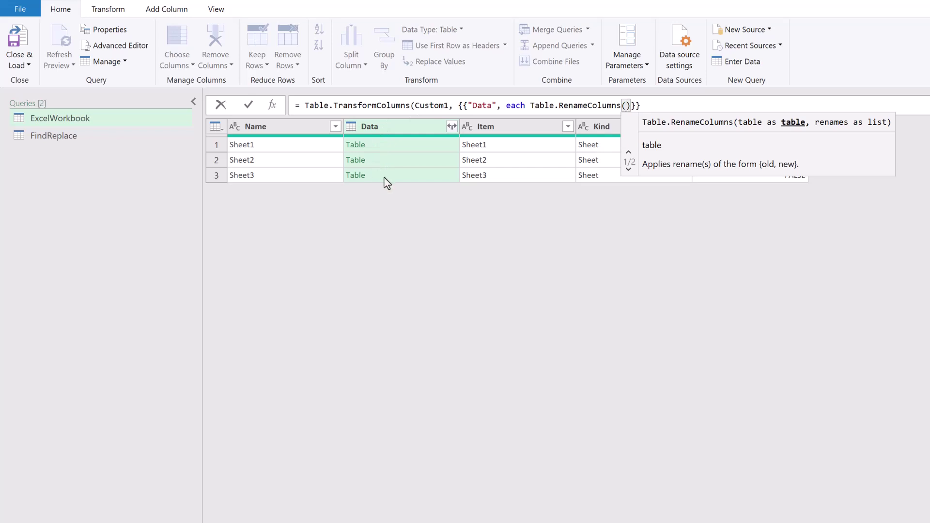
text(_)
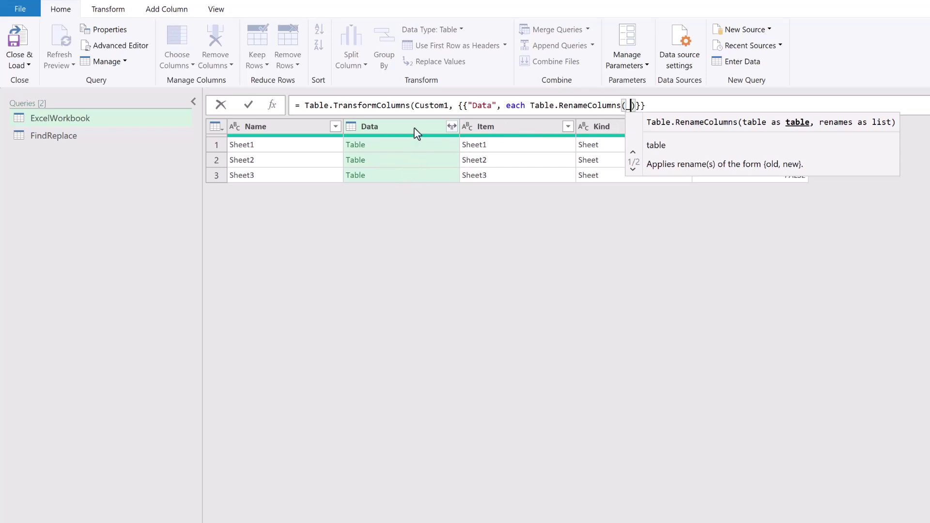
text(, )
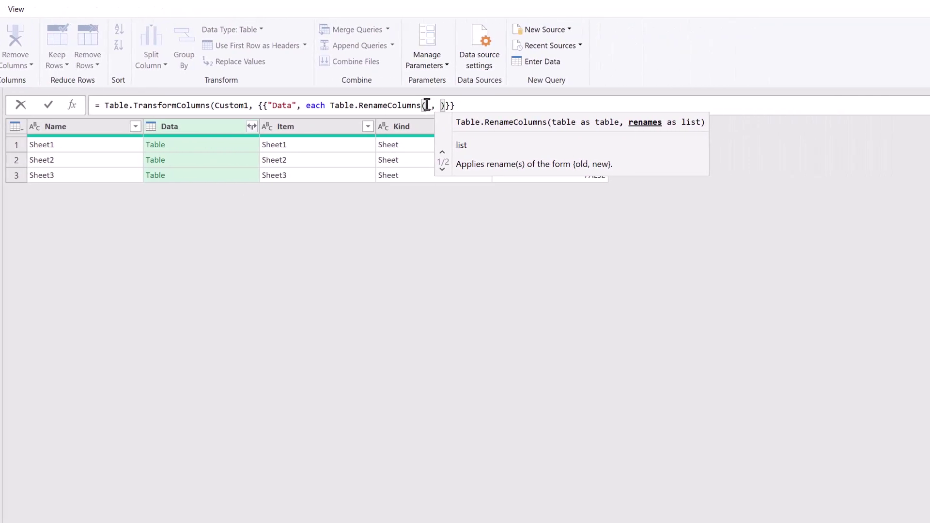
text({)
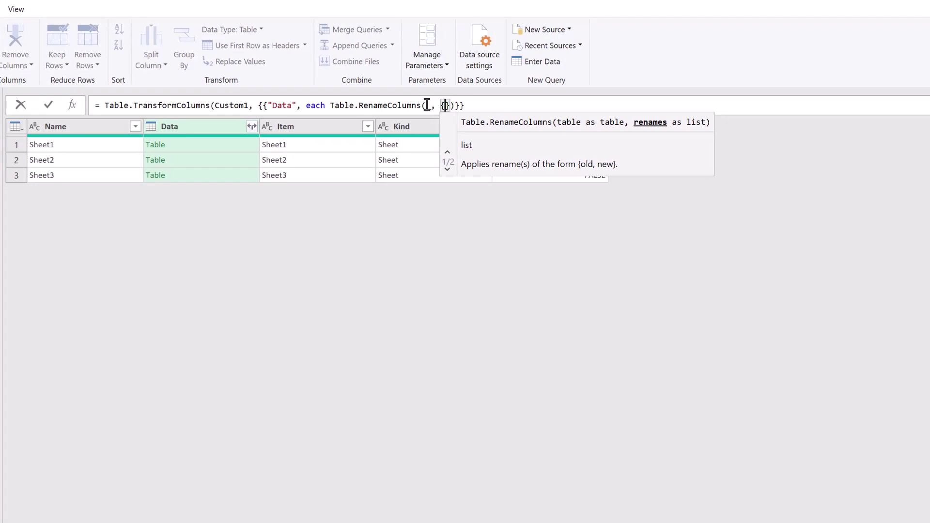
text({)
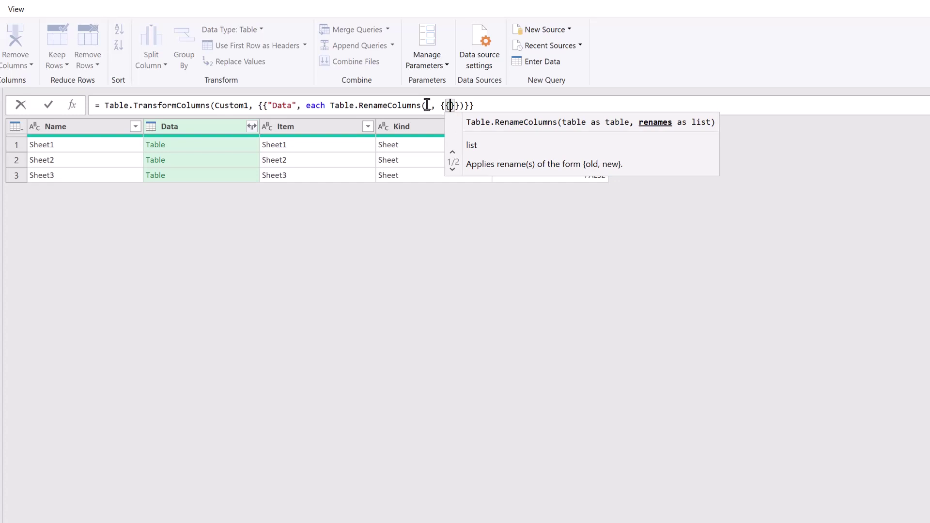
text(")
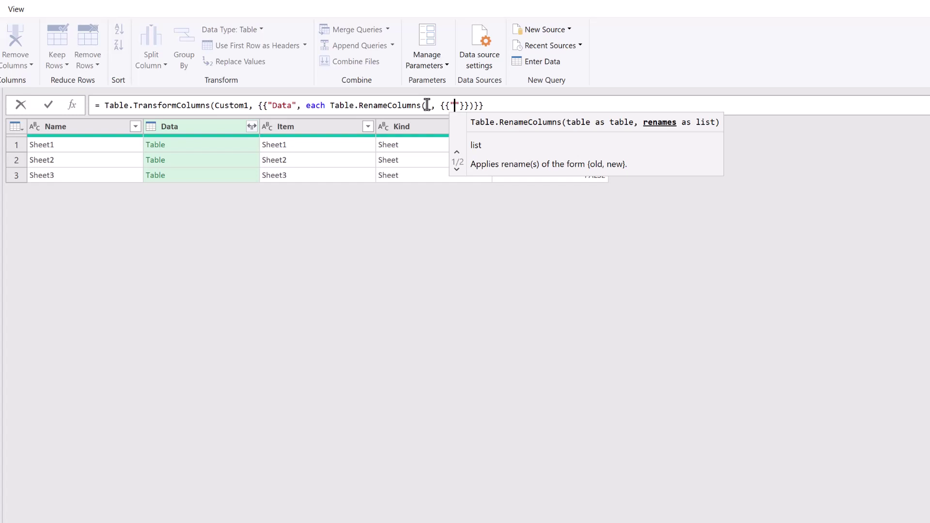
text(Product")
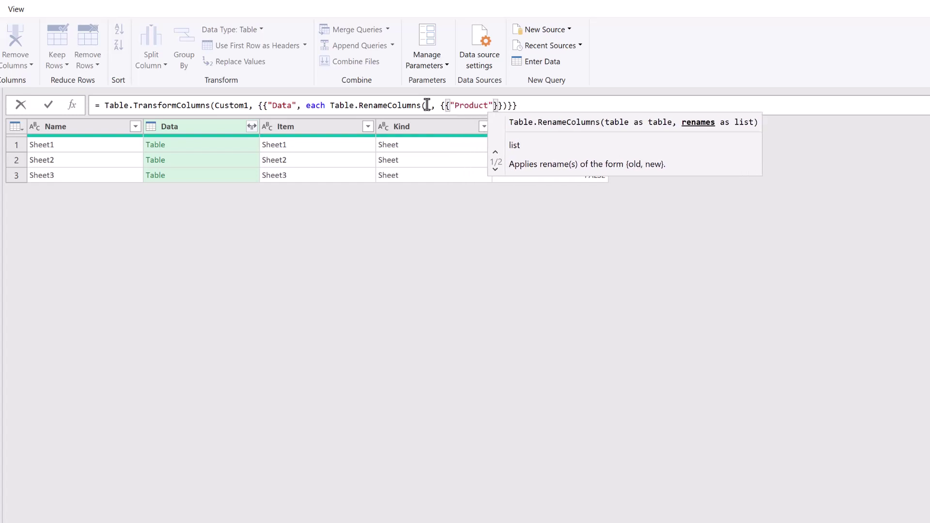
text(,"Ite)
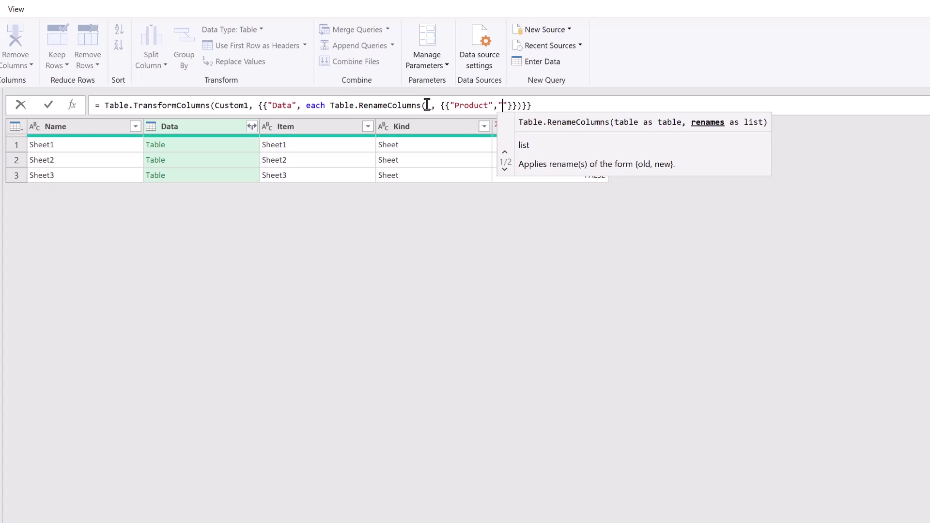
text(m)
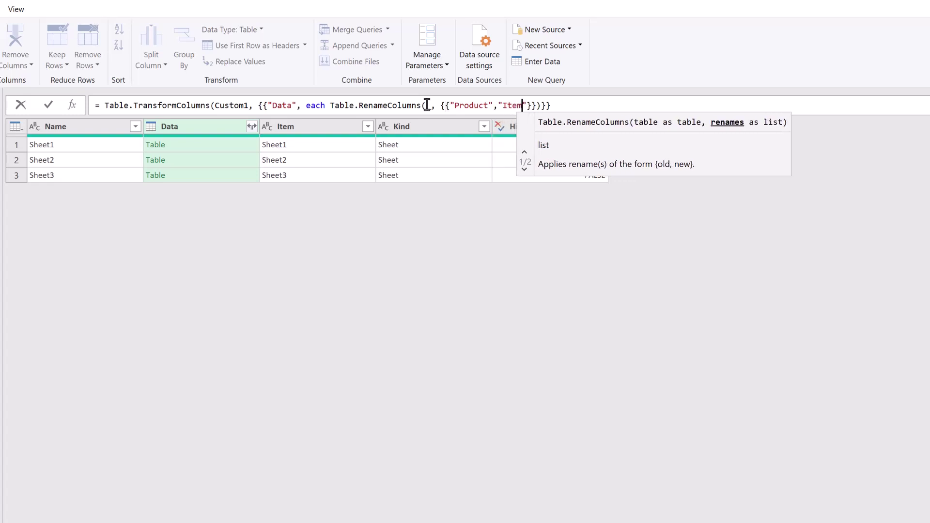
key(Right)
key(Right)
key(Right)
key(Right)
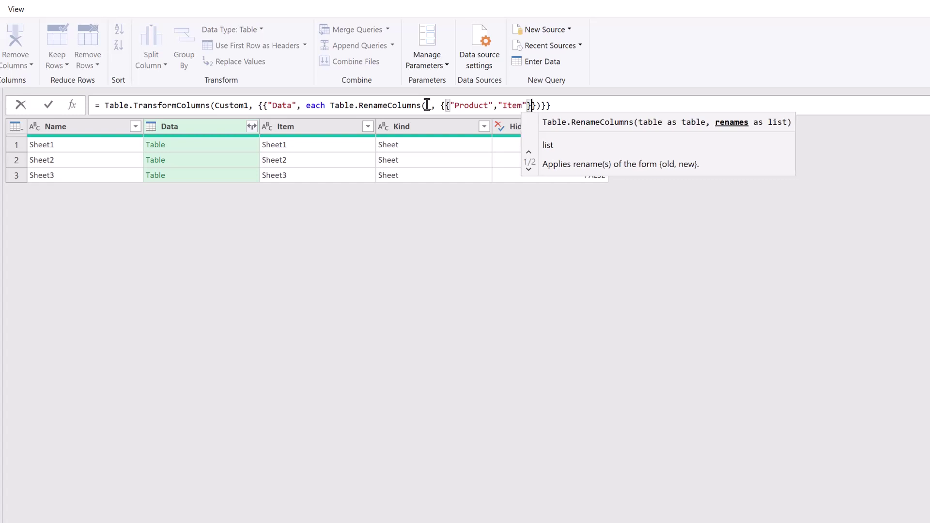
text(, )
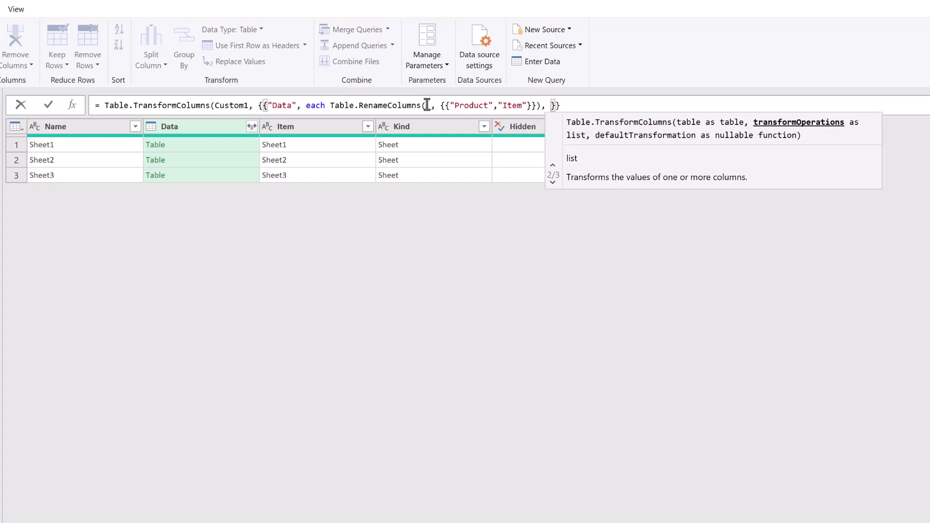
text(type t)
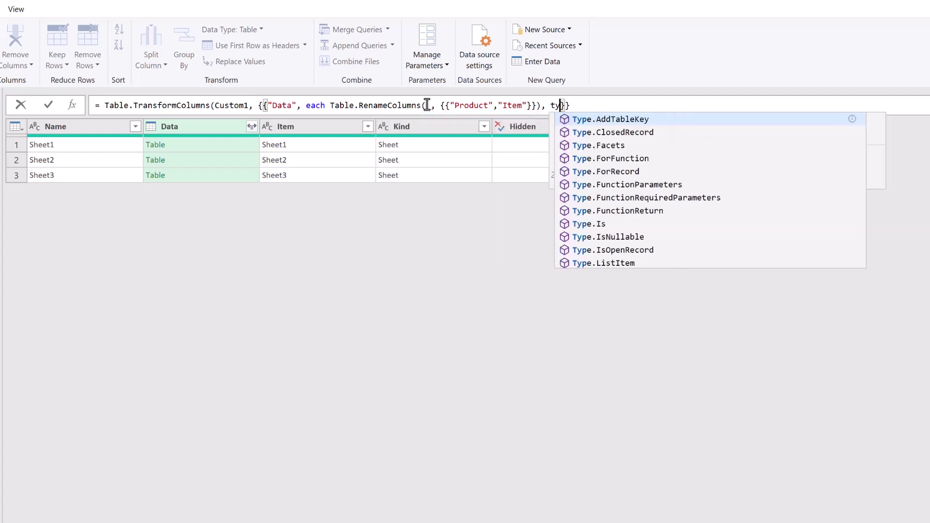
text(able)
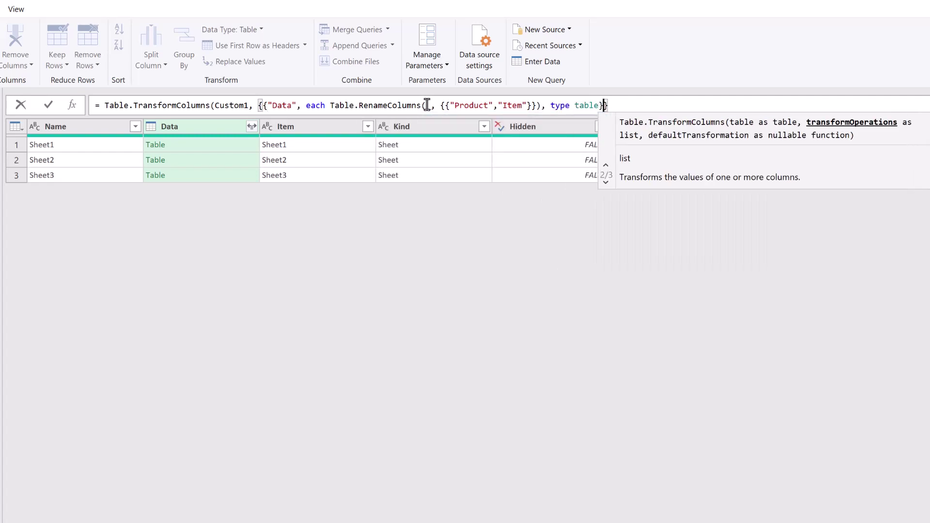
key(End)
text())
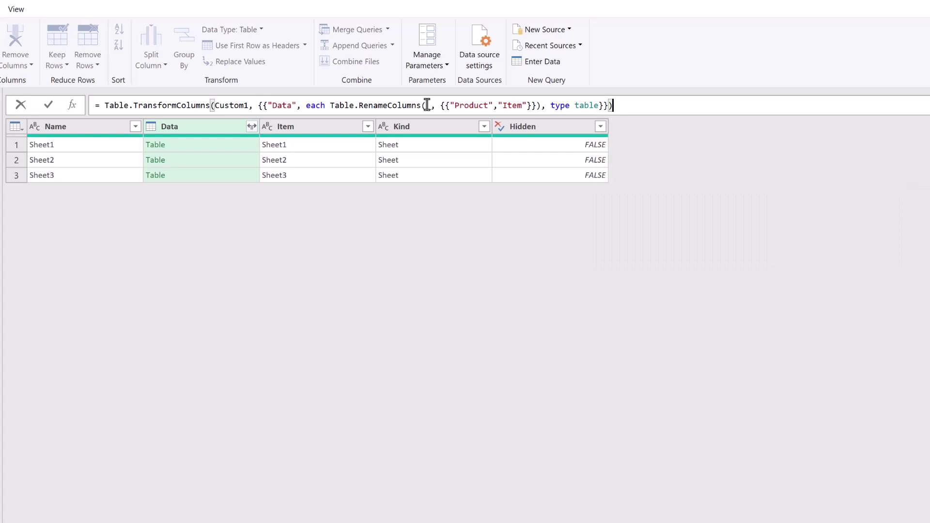
key(Return)
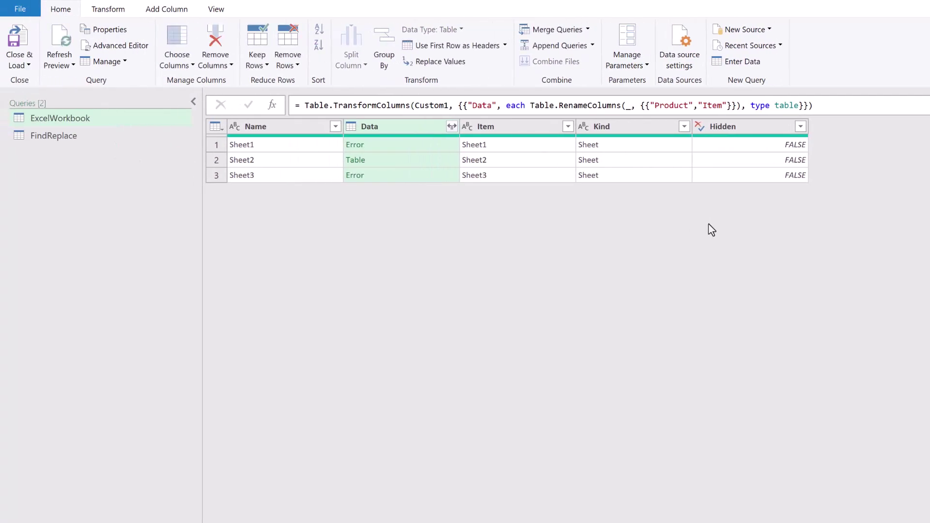
click(417, 167)
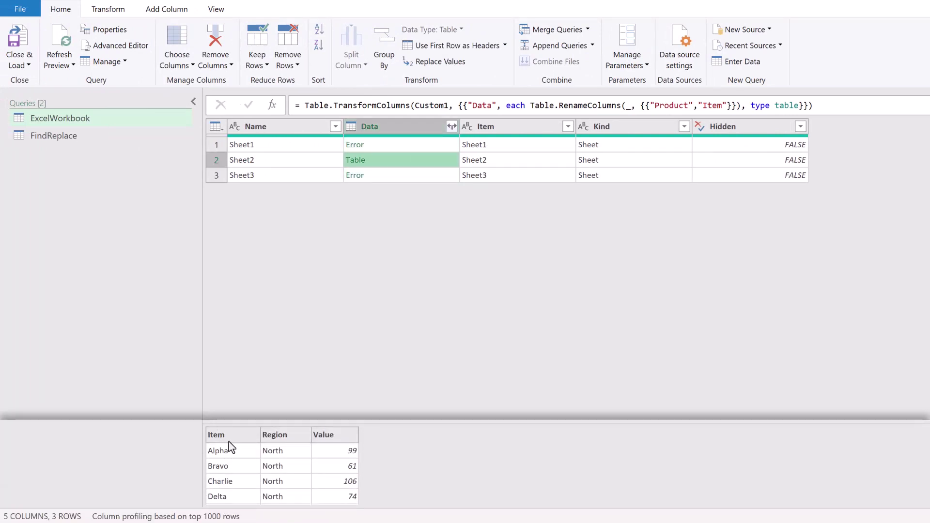
click(380, 147)
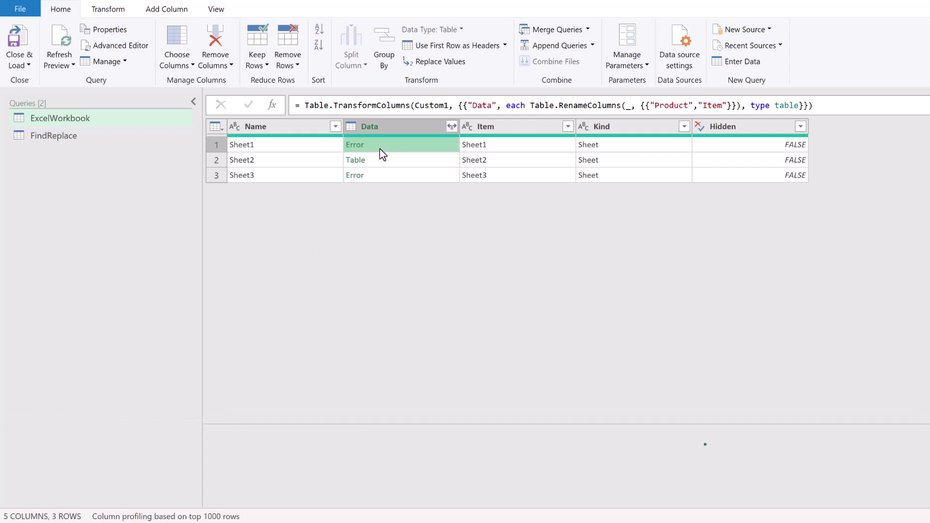
click(381, 177)
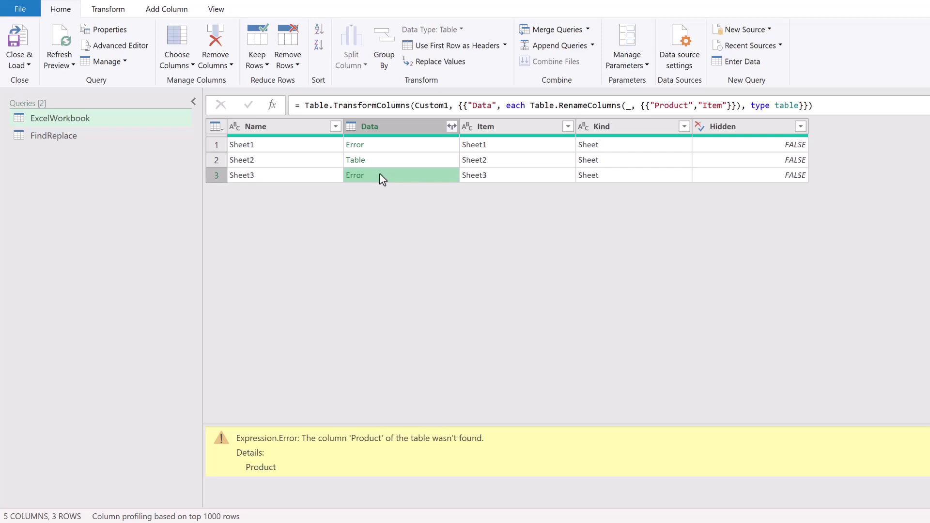
click(392, 146)
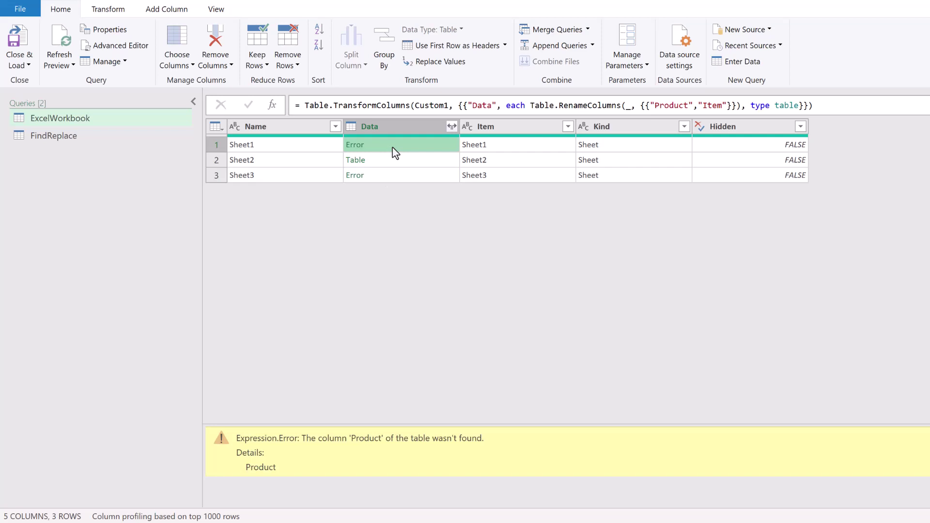
click(735, 106)
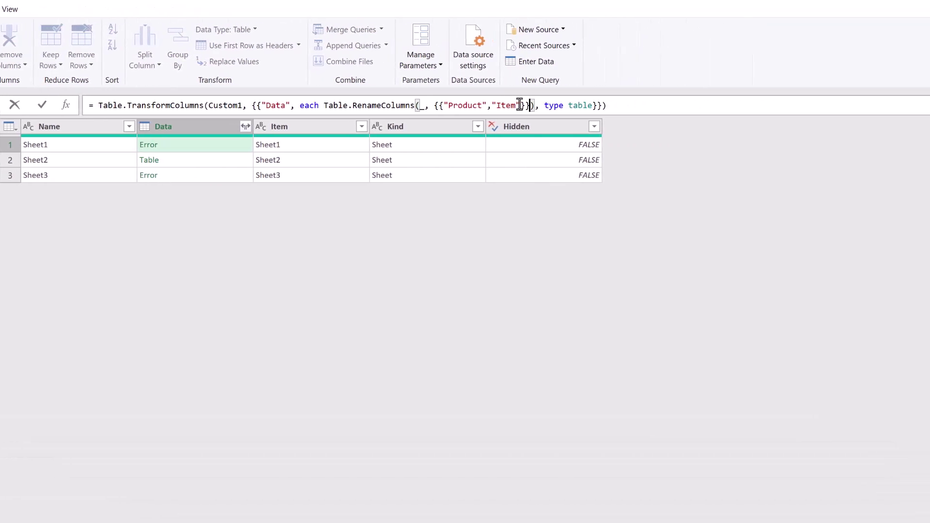
Step: Add MissingField.Ignore as the third Table.RenameColumns argument and commit the formula
text(,)
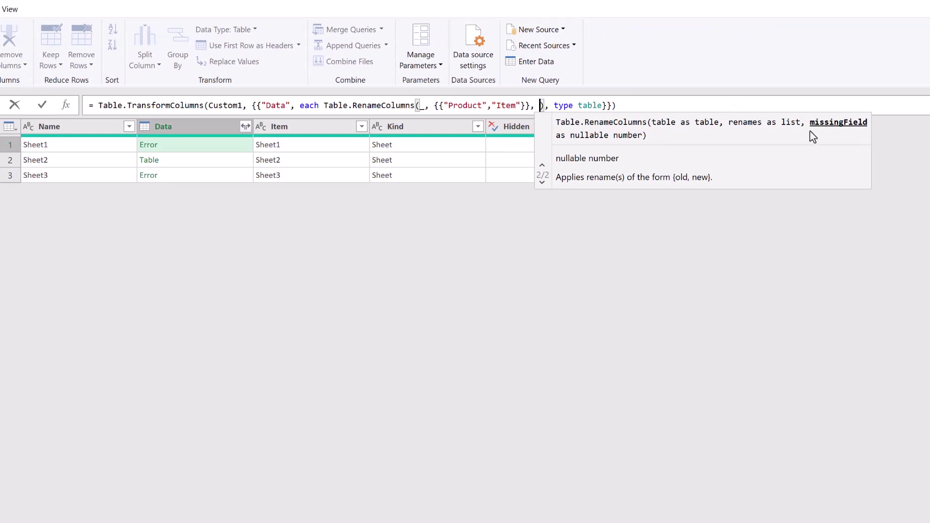
text(Mis)
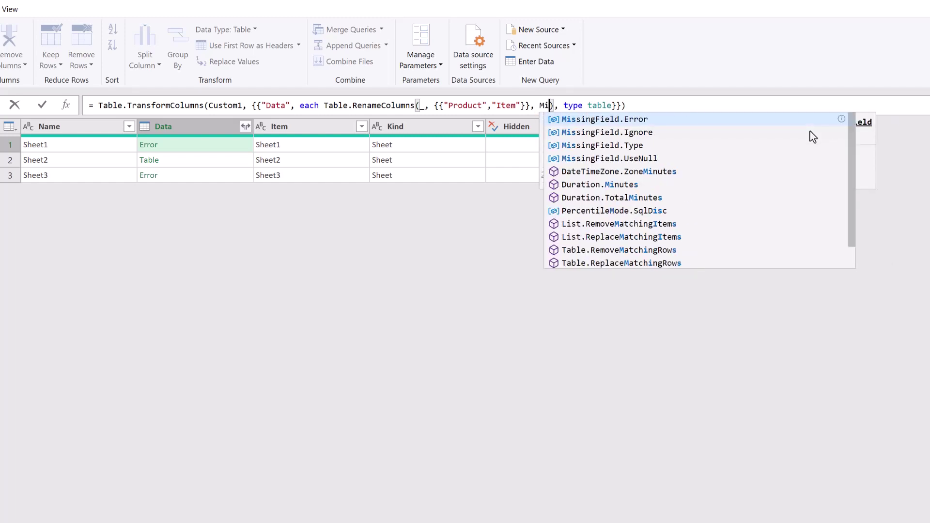
key(Down)
key(Tab)
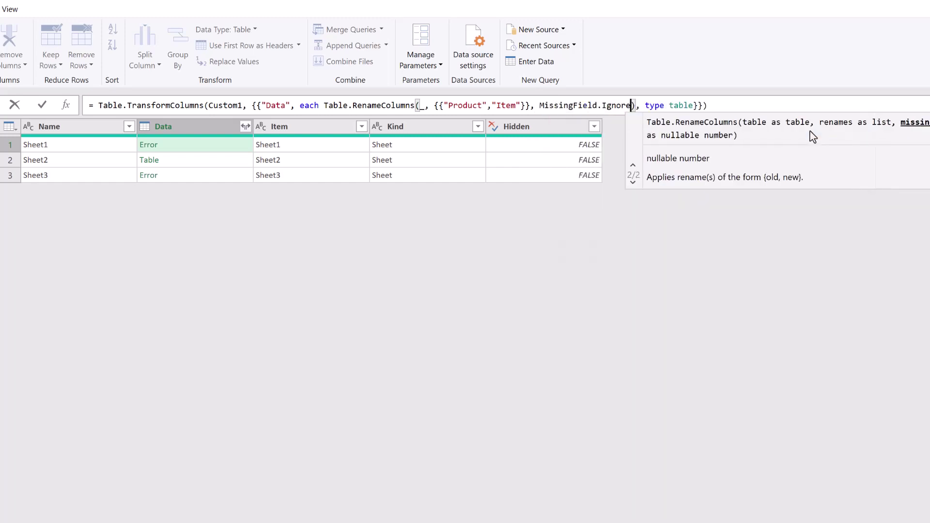
key(Return)
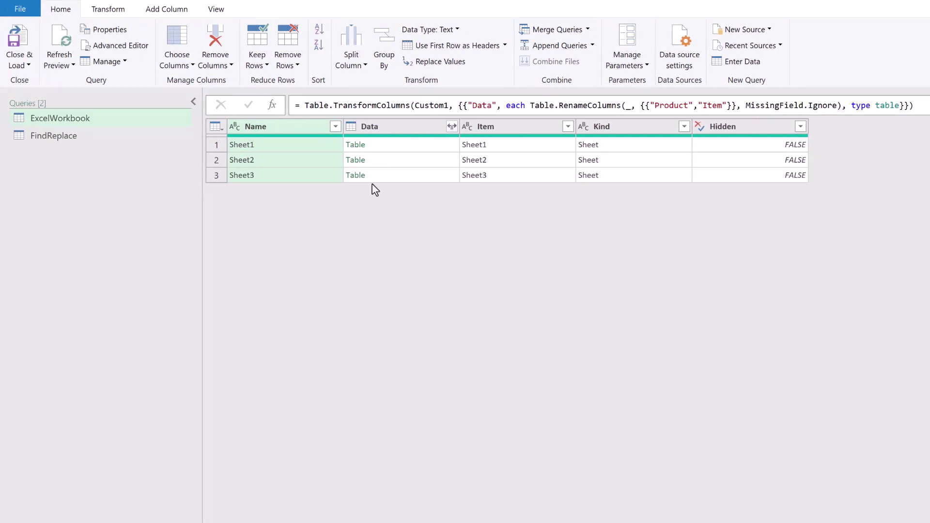
Step: Preview the Sheet1, Sheet2 and Sheet3 nested tables to confirm they load without errors
click(397, 144)
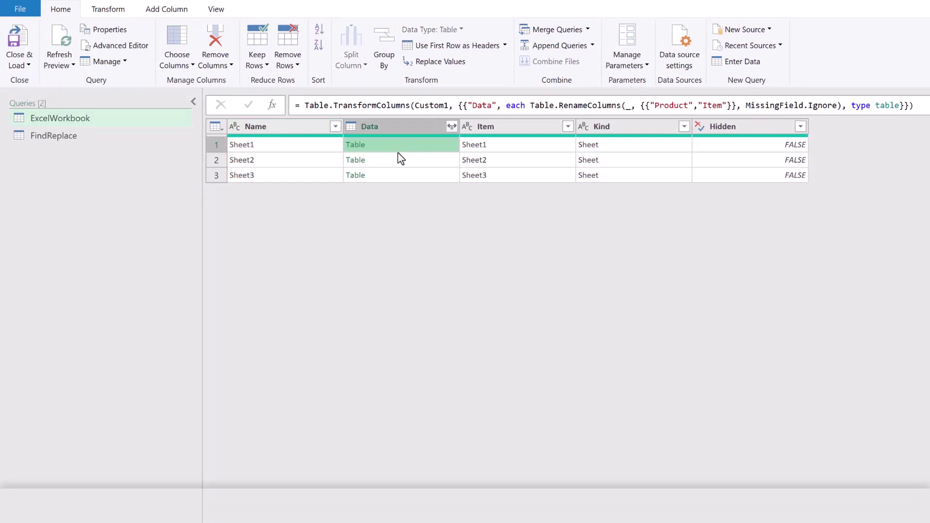
click(398, 160)
click(398, 175)
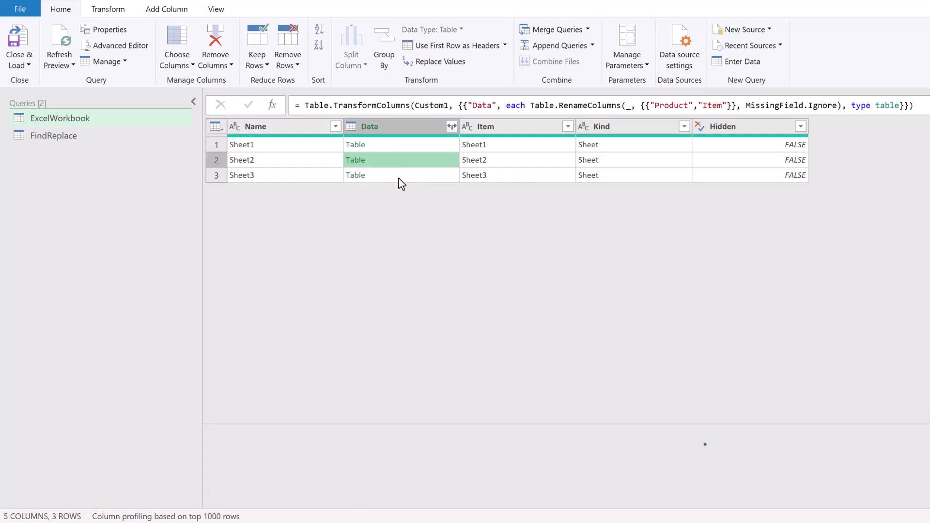
click(406, 148)
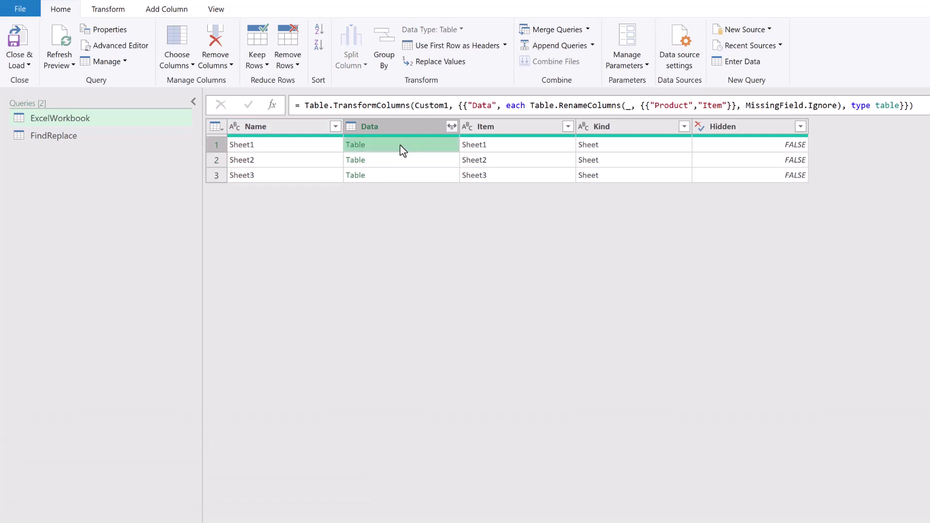
Step: Add a {"Division","Region"} pair beside Product-to-Item in the rename list and commit it
click(730, 106)
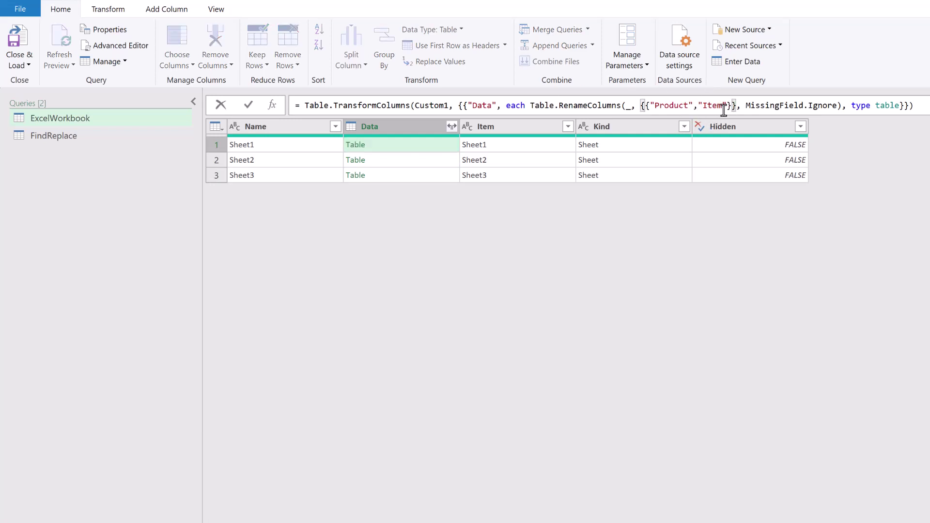
text(,"D)
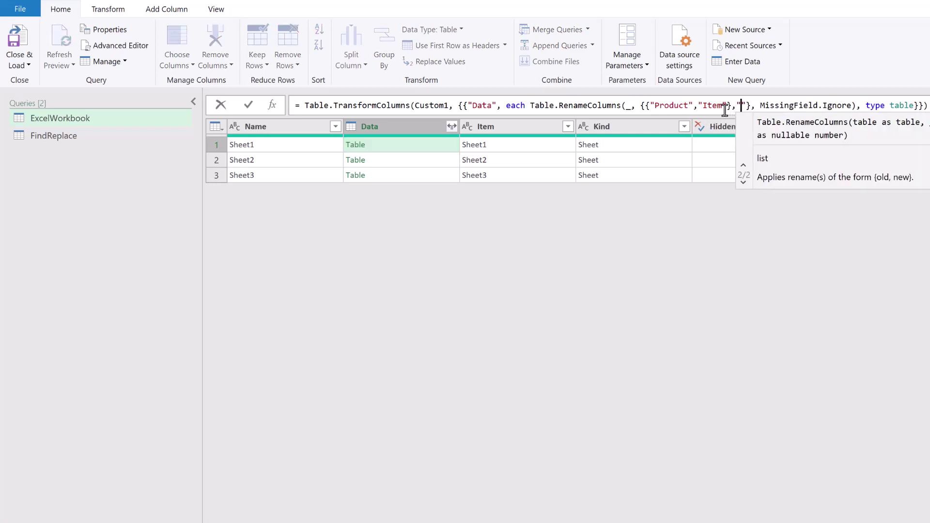
text(ivision",)
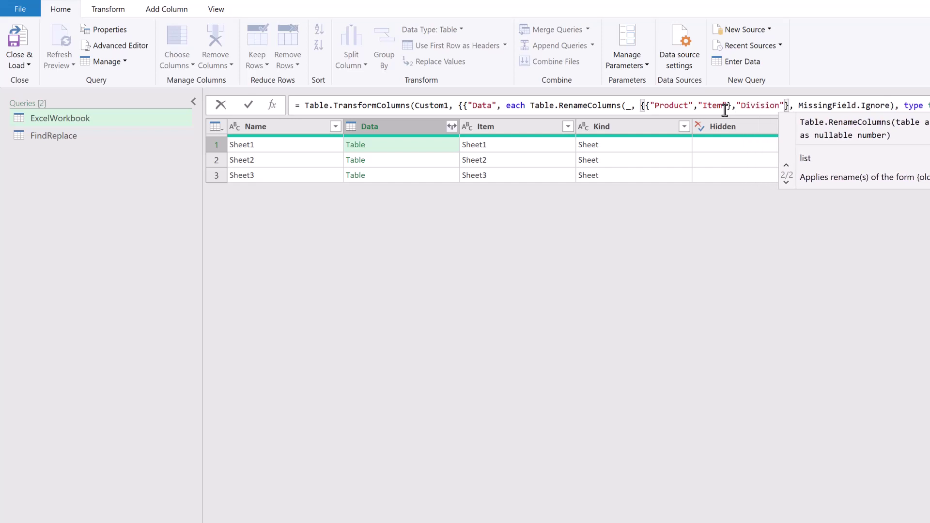
text("Region")
key(Return)
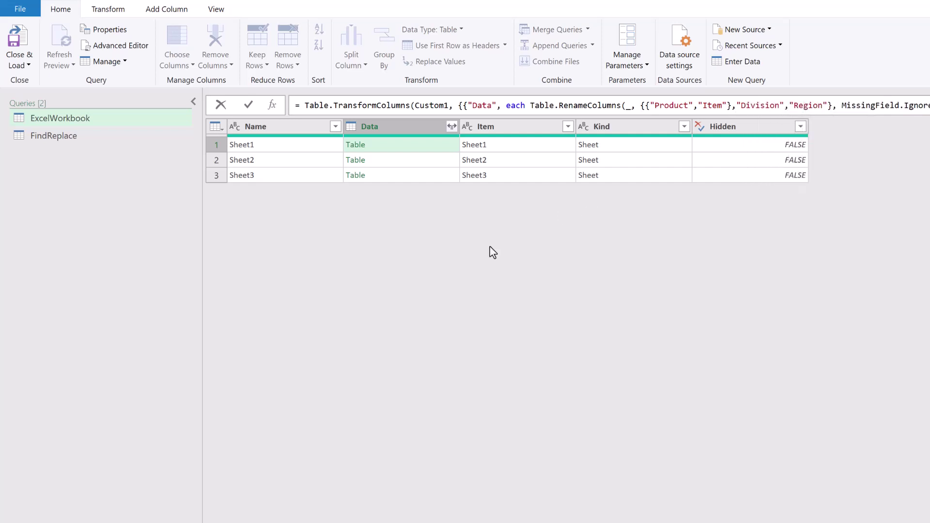
click(738, 106)
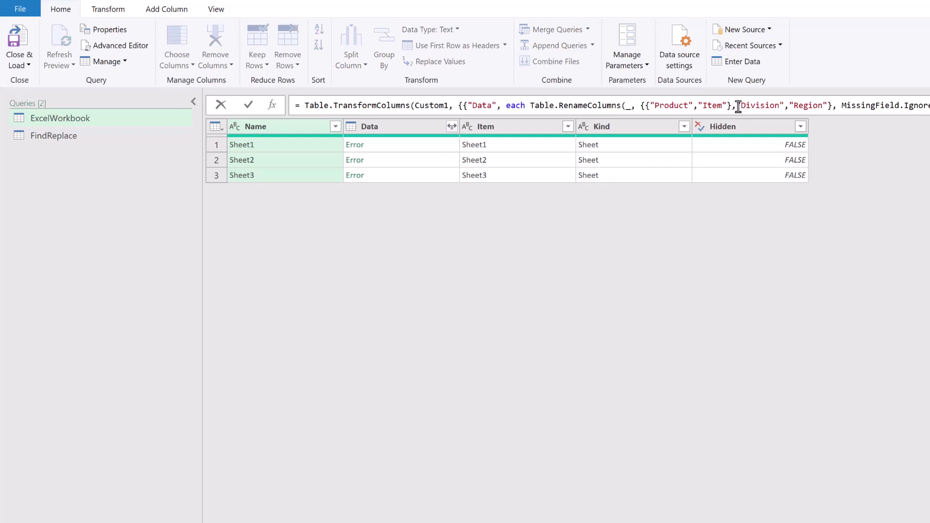
text({)
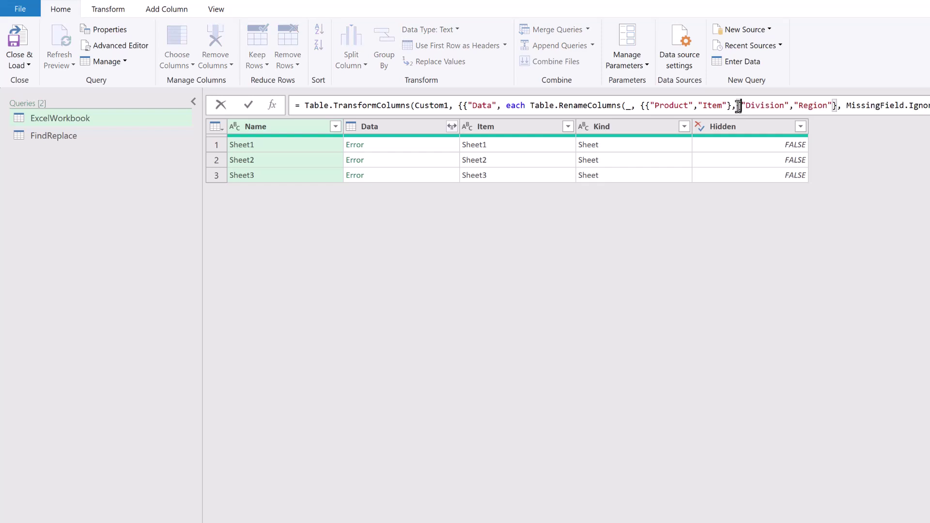
click(833, 106)
text(})
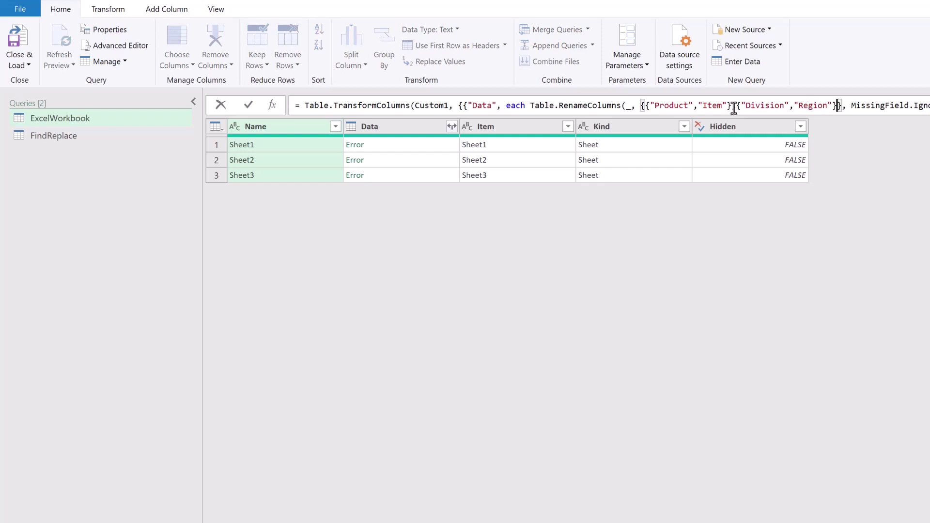
drag(737, 106, 837, 106)
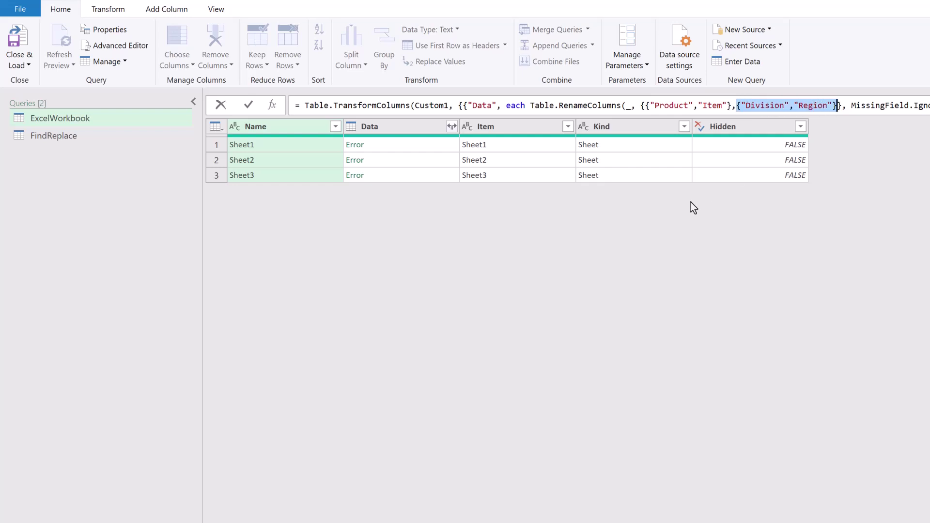
click(665, 213)
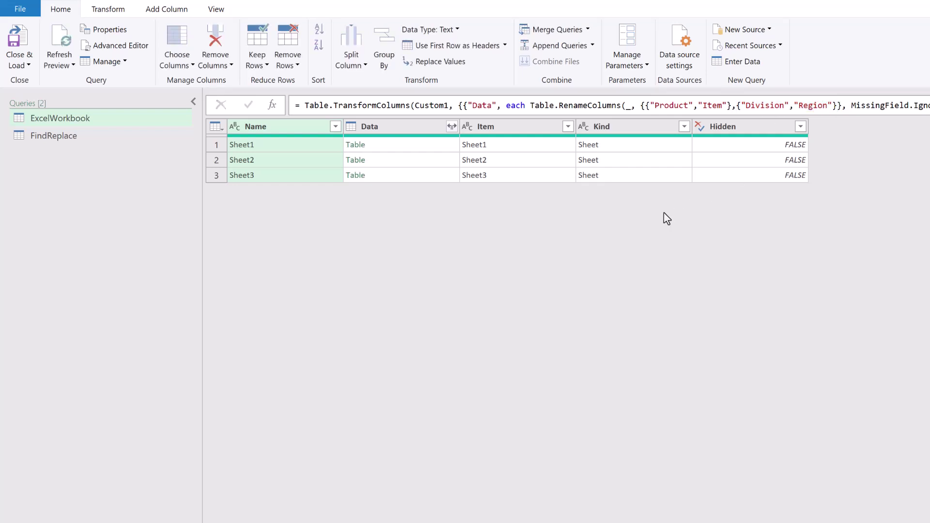
Step: Keep only the Data column with Remove Other Columns
click(408, 134)
right_click(406, 131)
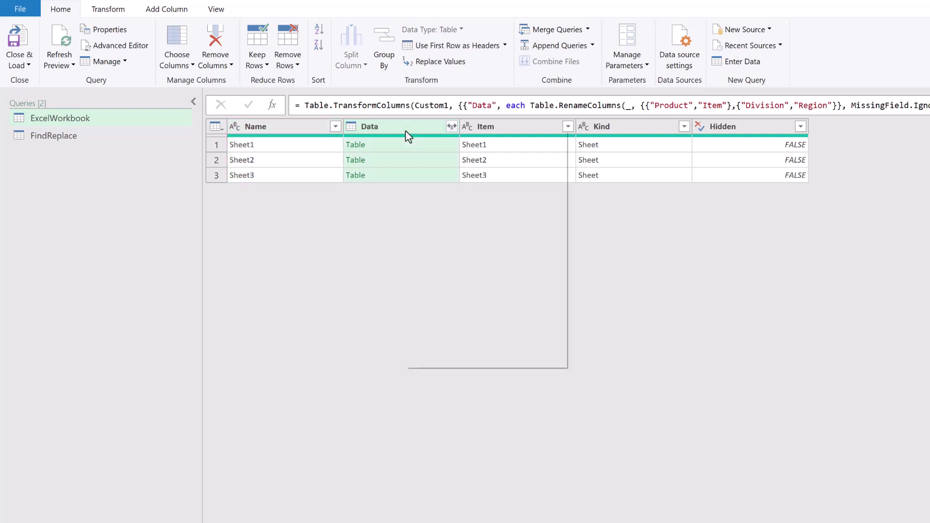
click(444, 169)
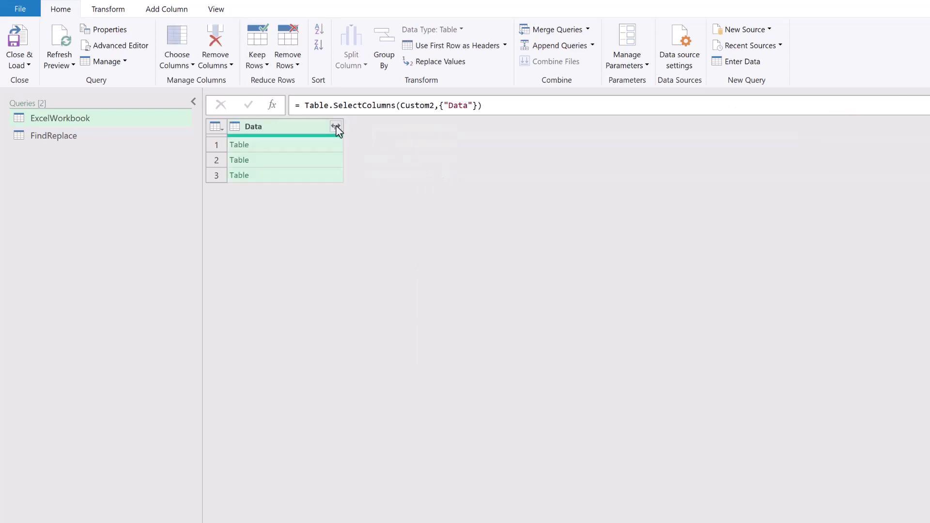
Step: Expand Data into 48 rows of Item, Region and Value columns
click(336, 126)
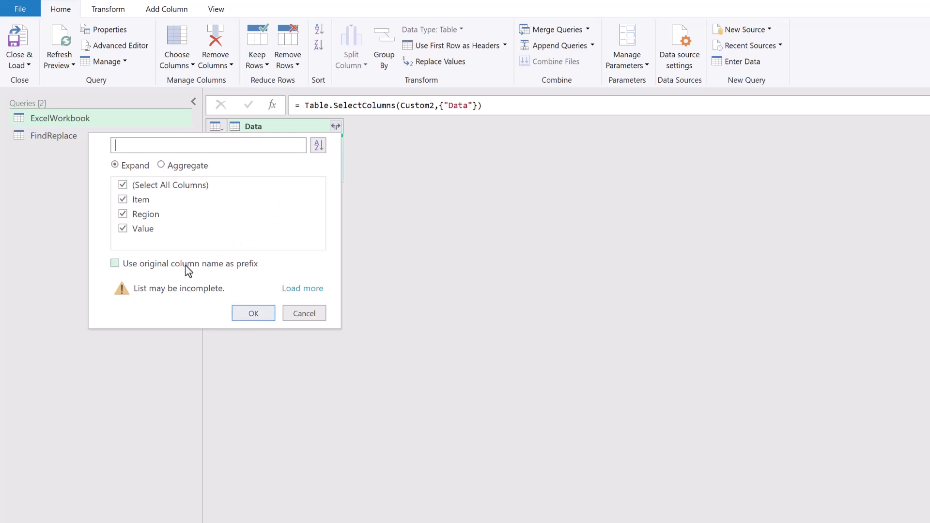
click(255, 311)
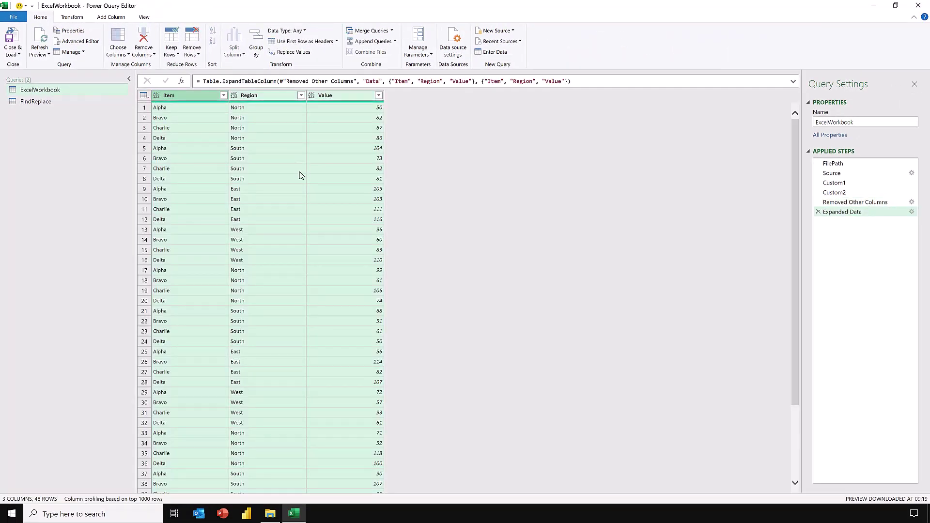
scroll(298, 205, down, 3)
scroll(295, 209, up, 3)
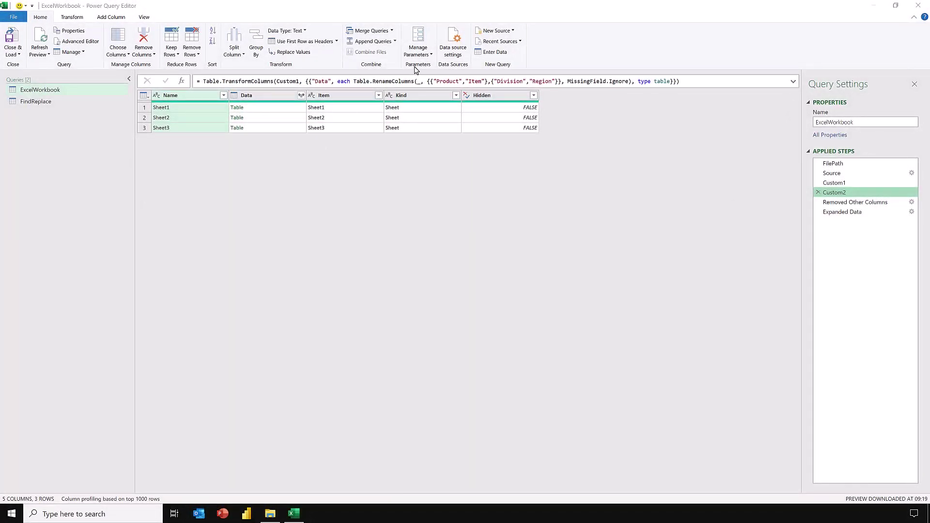
click(440, 81)
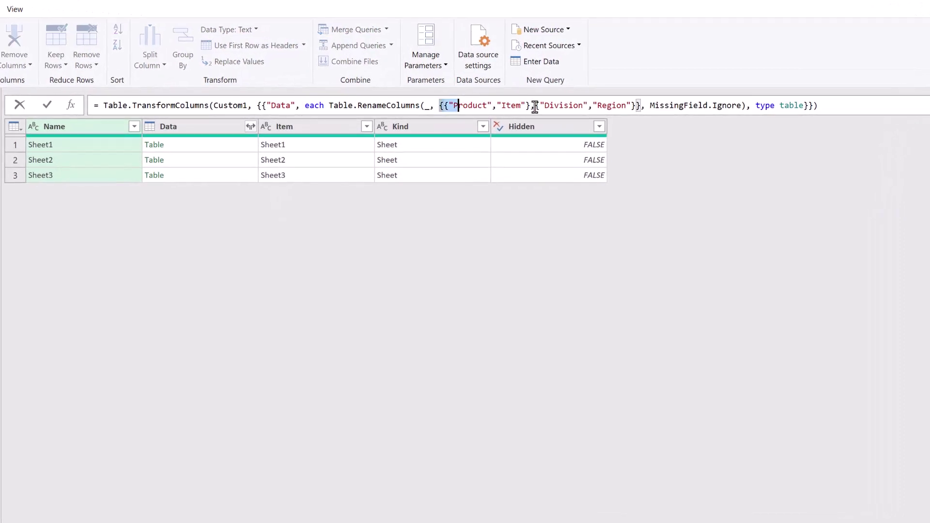
drag(535, 107, 640, 108)
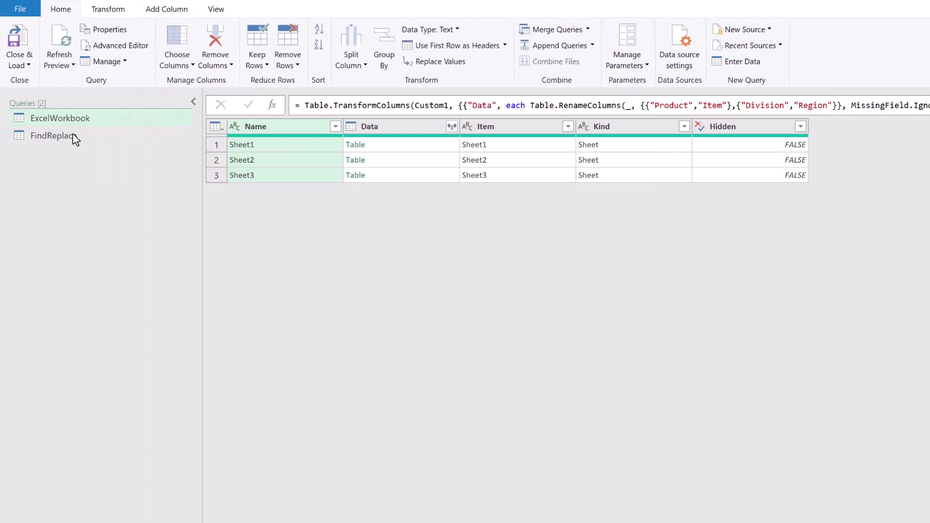
click(73, 138)
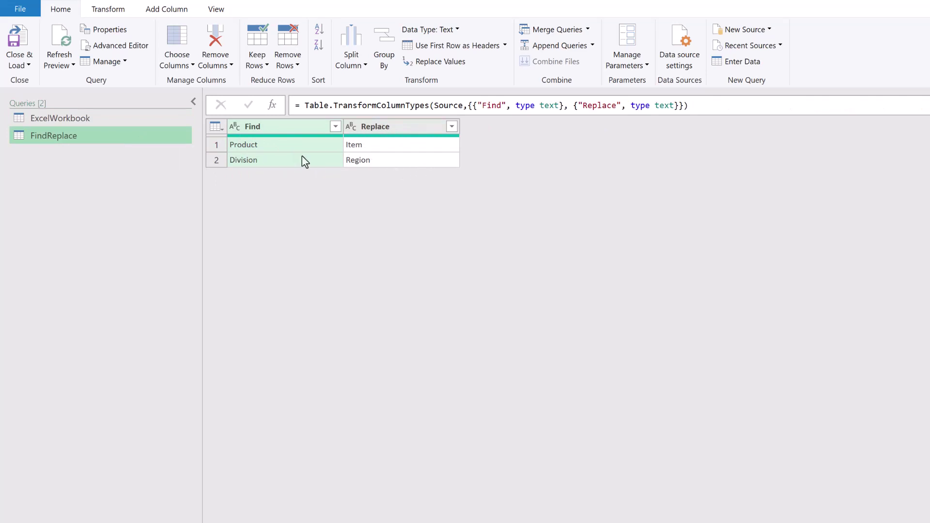
click(95, 122)
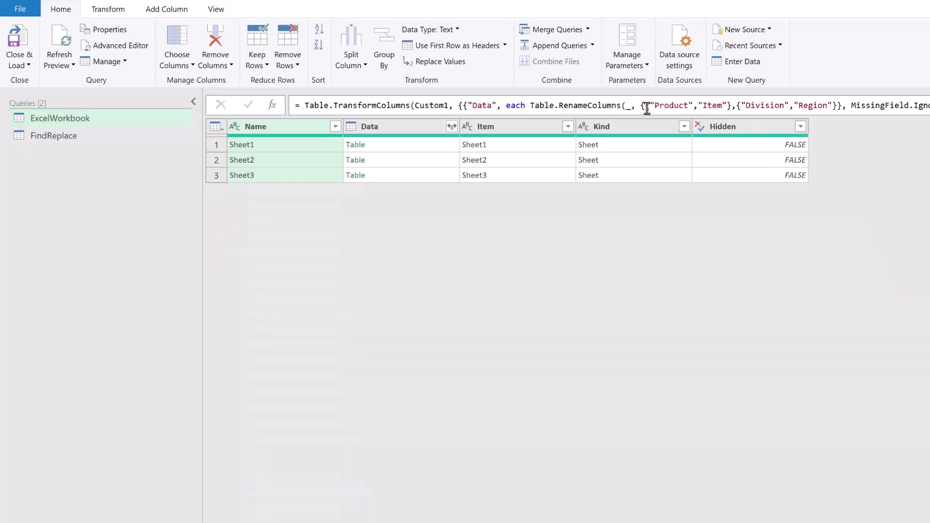
Step: Replace the hard-coded rename pairs with List.Zip({FindReplace[Find],FindReplace[Replace]}) and commit the formula
mouse_move(641, 106)
mouse_down()
mouse_move(825, 106)
mouse_move(635, 106)
mouse_up()
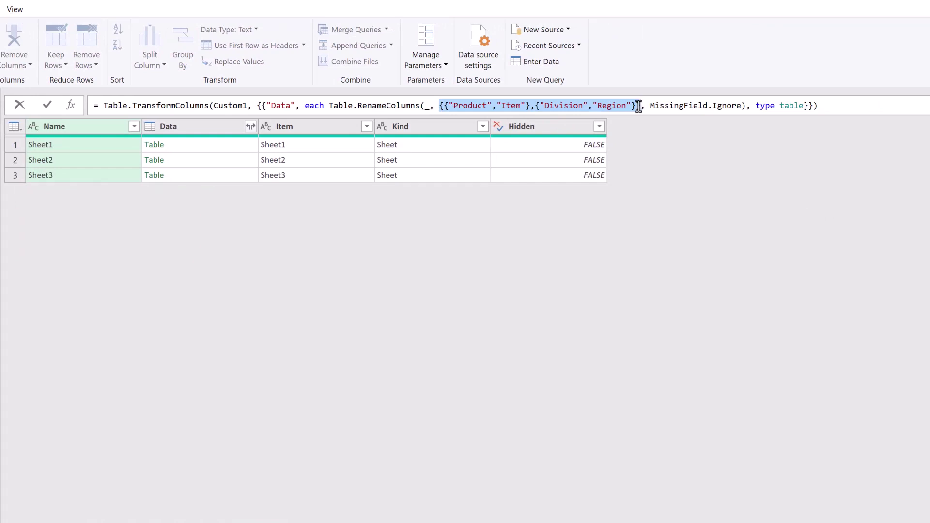
text(List.Zip)
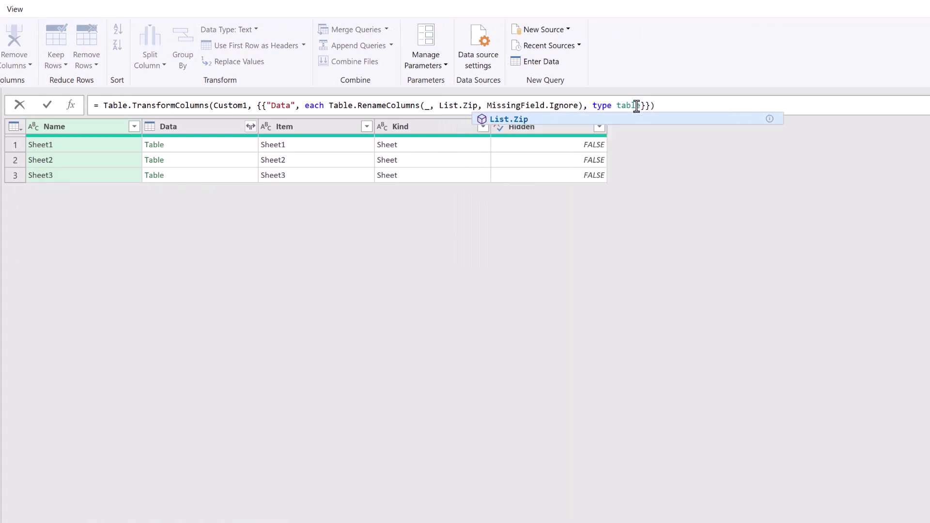
text(()
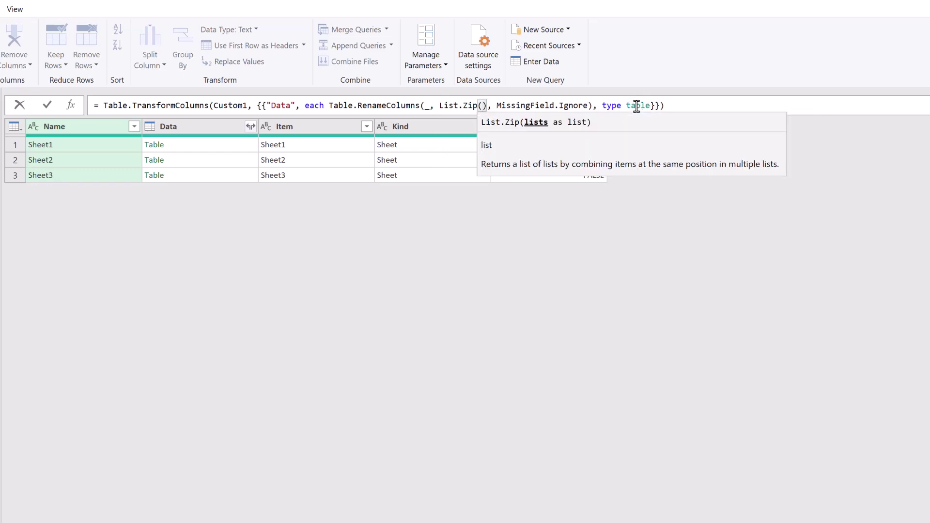
text({)
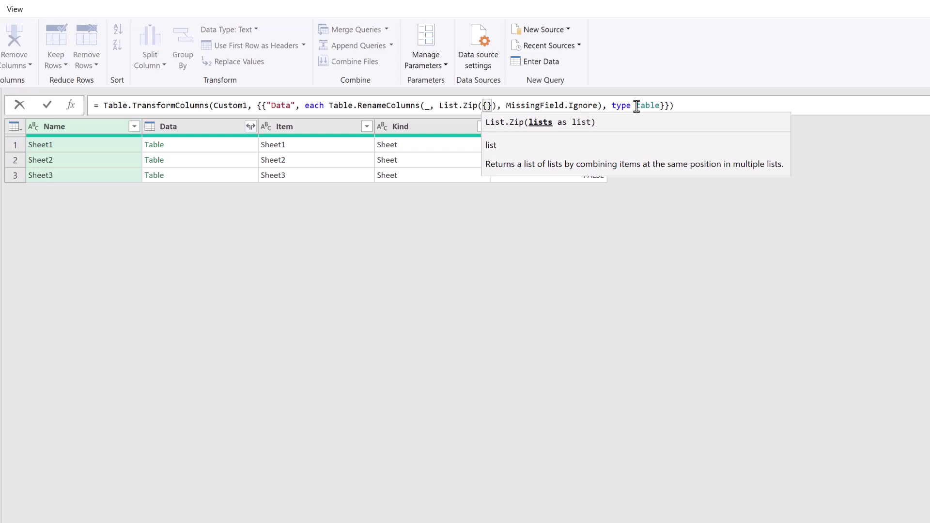
text(FindReplace)
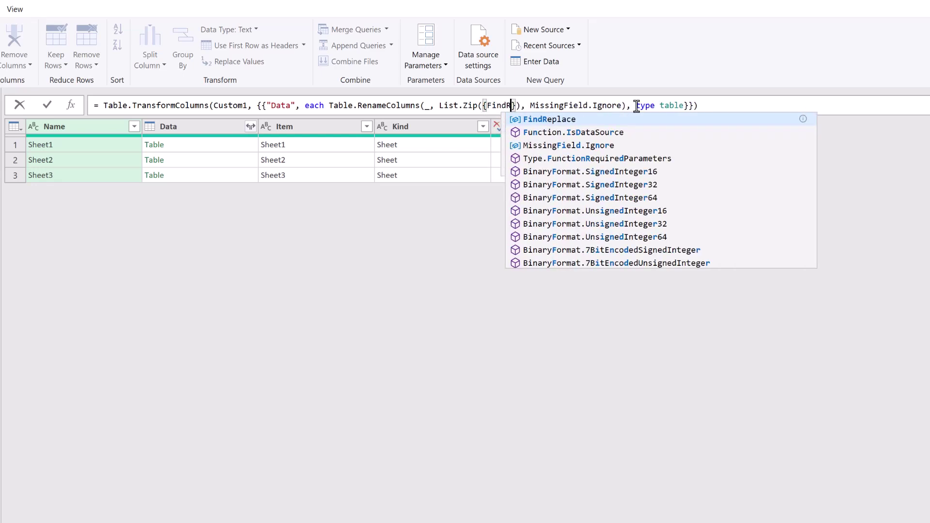
text([Find)
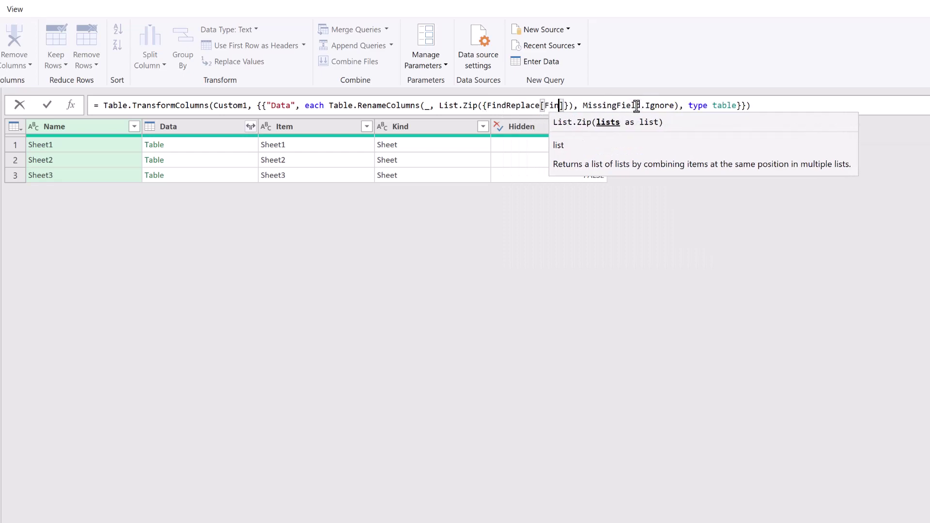
key(Right)
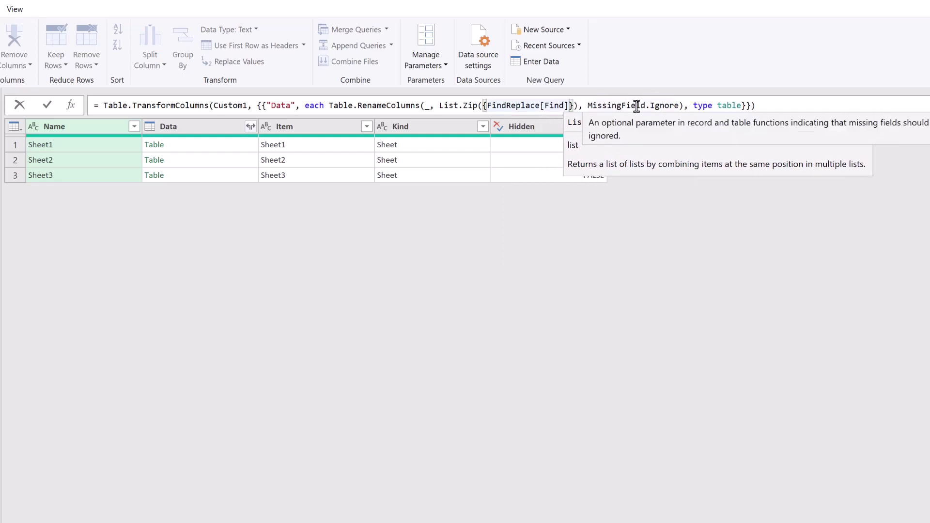
text(,)
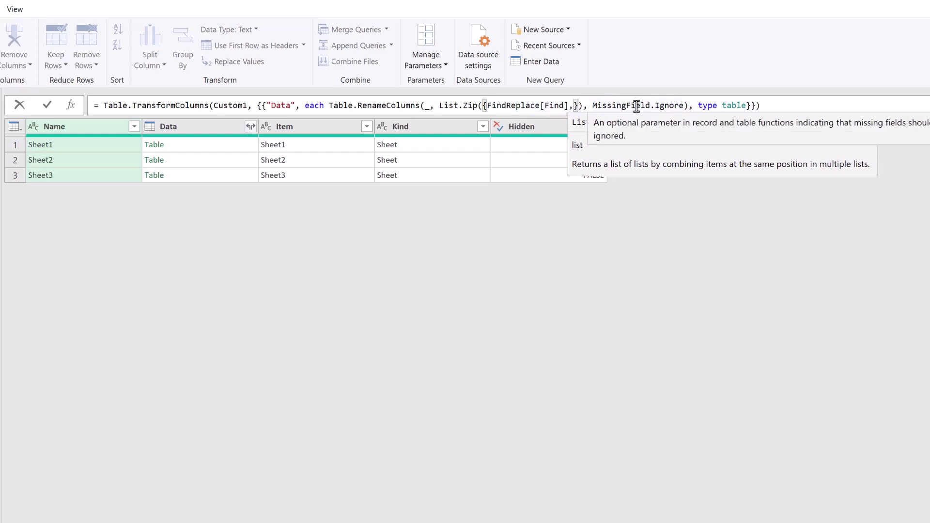
text(Find)
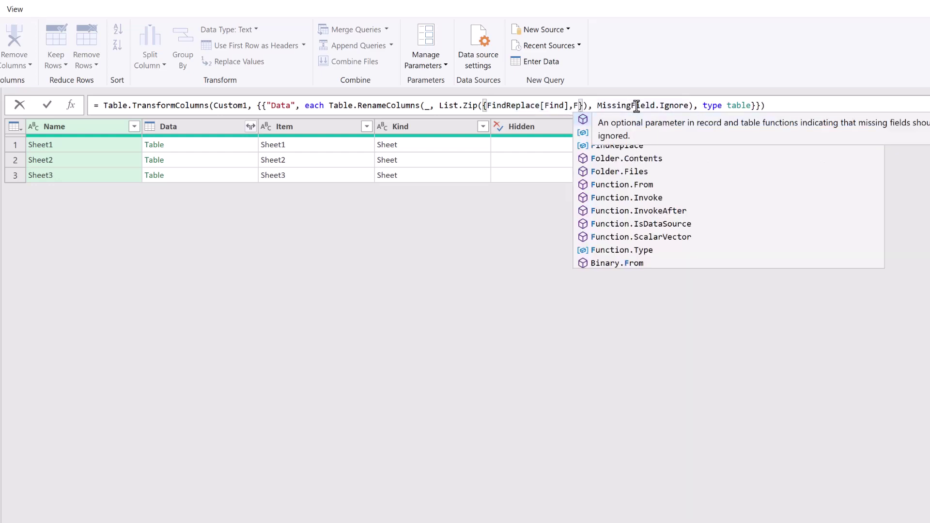
text(R)
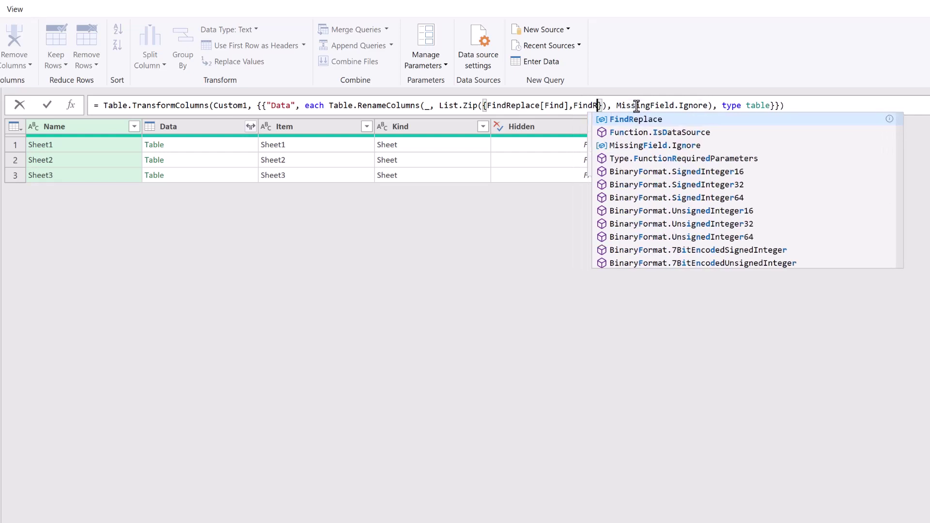
key(Tab)
text([)
text(Replace[Rep)
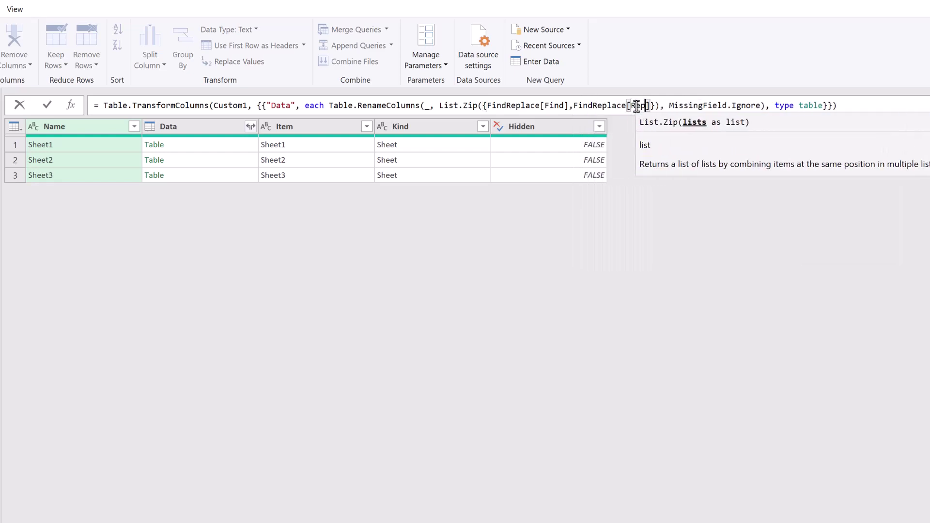
text(])
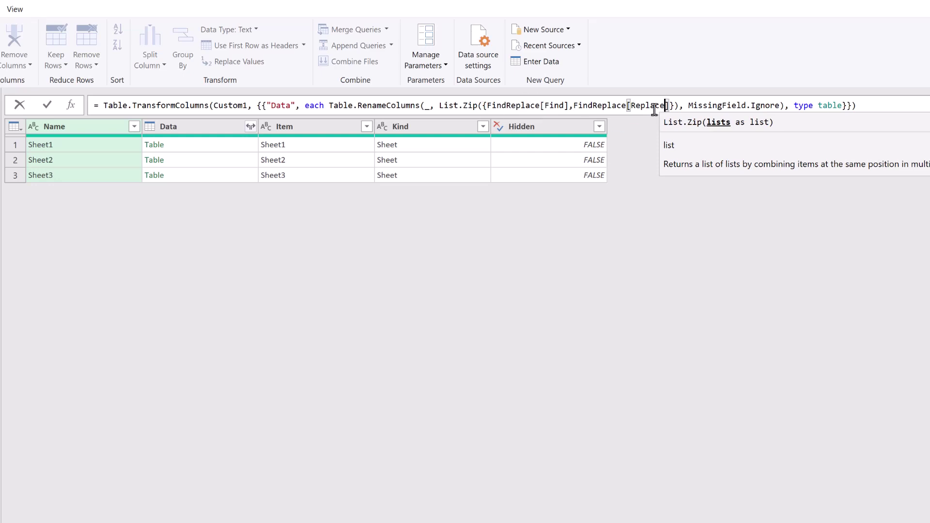
mouse_move(607, 111)
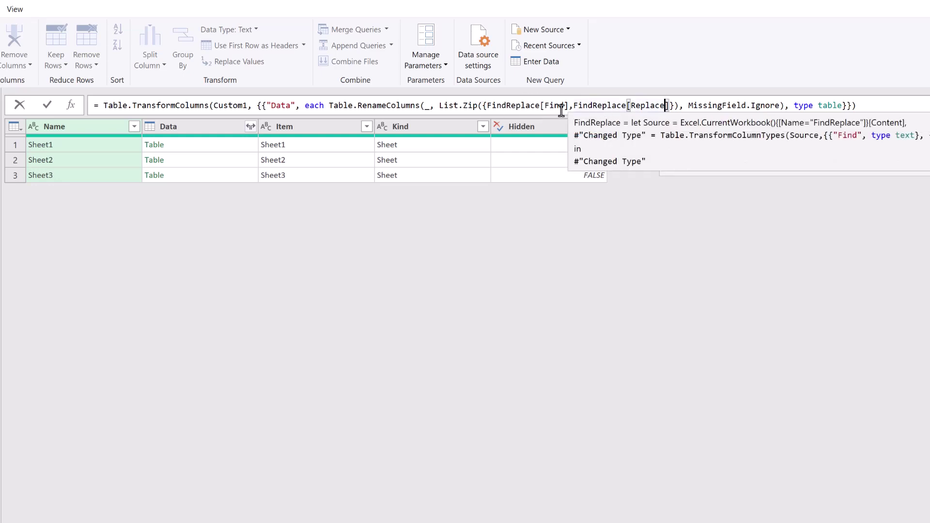
drag(483, 105, 675, 109)
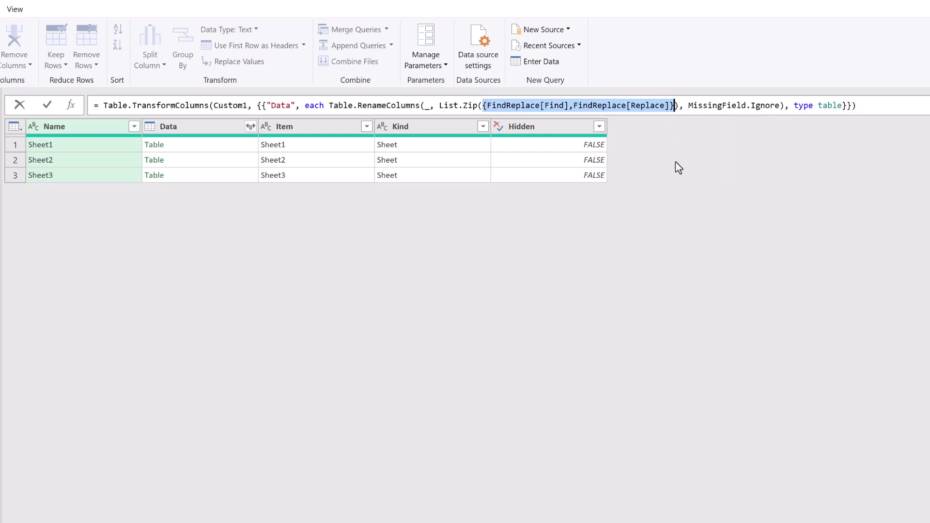
click(534, 259)
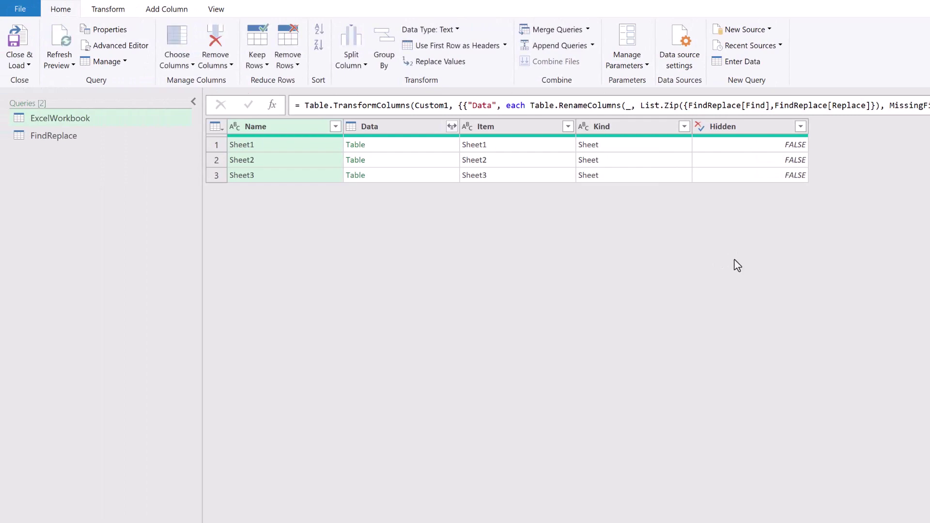
Step: Preview the three sheets' renamed tables for Item, Region and Value, then switch to the FindReplace query
click(386, 148)
click(392, 164)
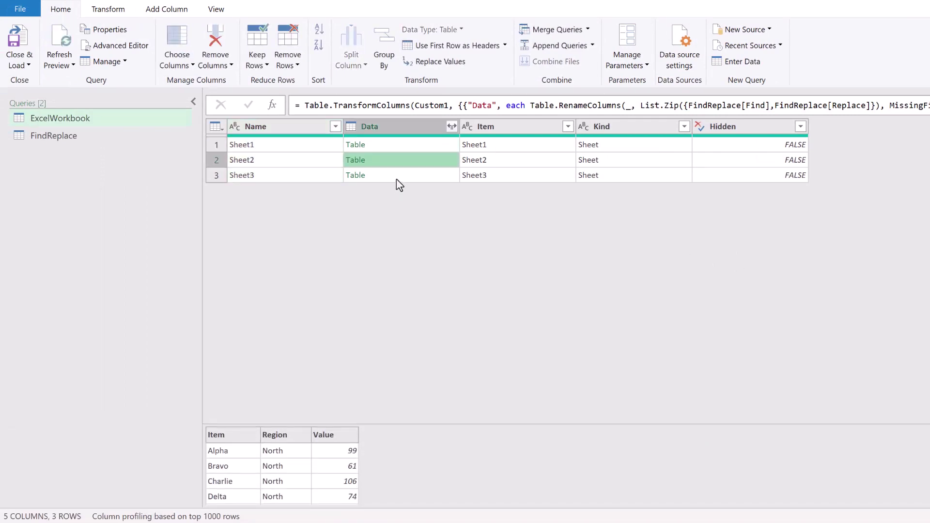
click(398, 177)
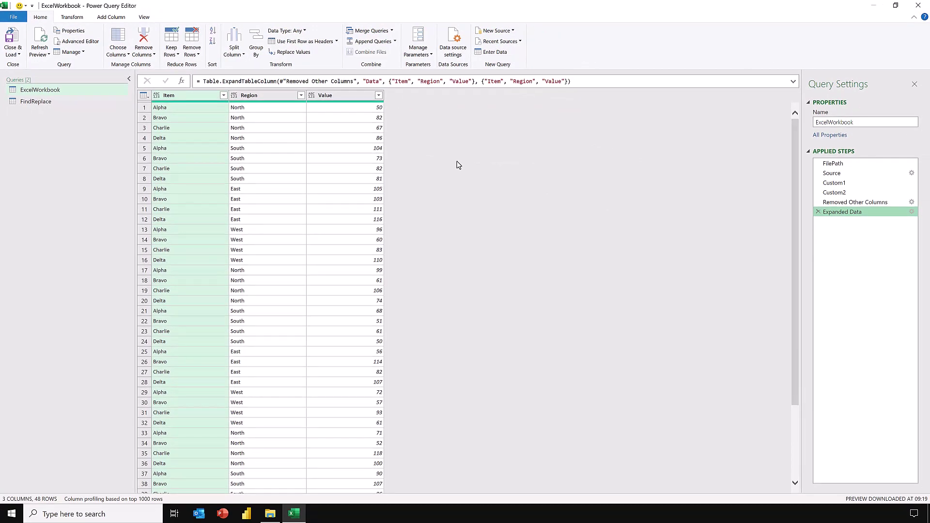
click(48, 103)
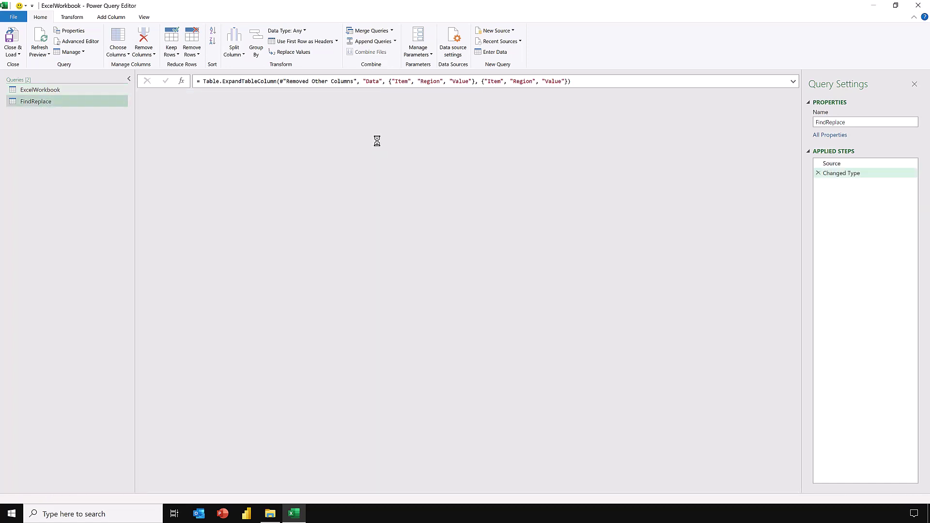